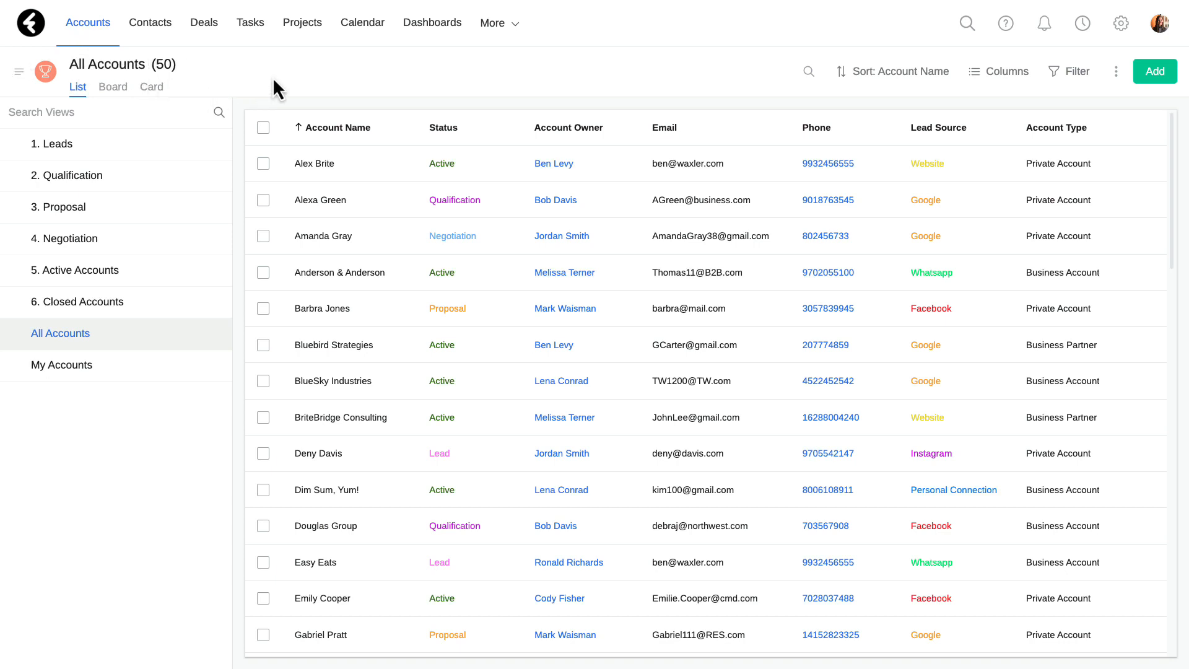
# Step: Look through the records in the All Accounts view and open the 1. Leads view
pyautogui.scroll(-2, 338, 433)
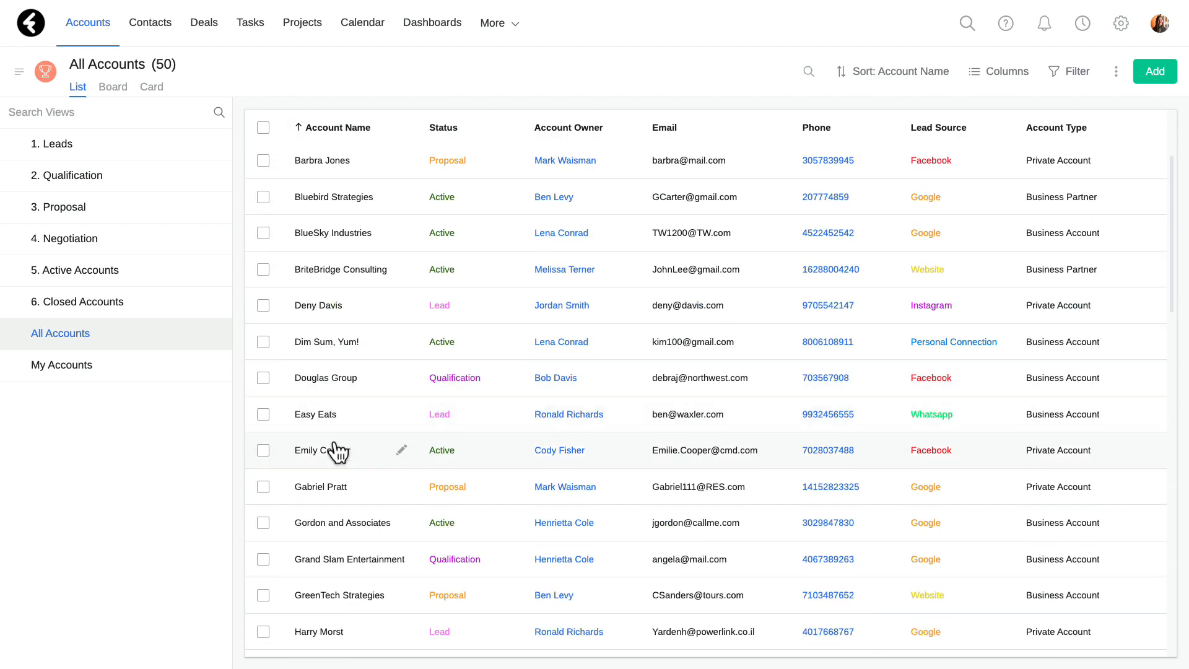
pyautogui.scroll(-10, 337, 451)
pyautogui.scroll(4, 338, 453)
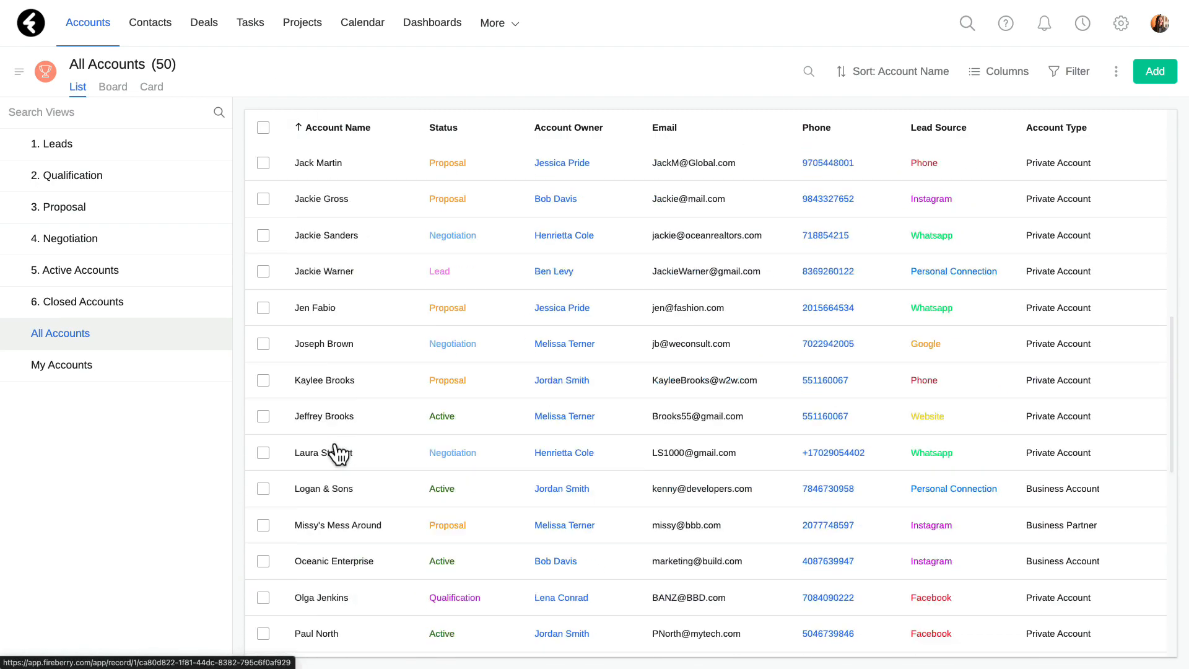
pyautogui.scroll(10, 338, 453)
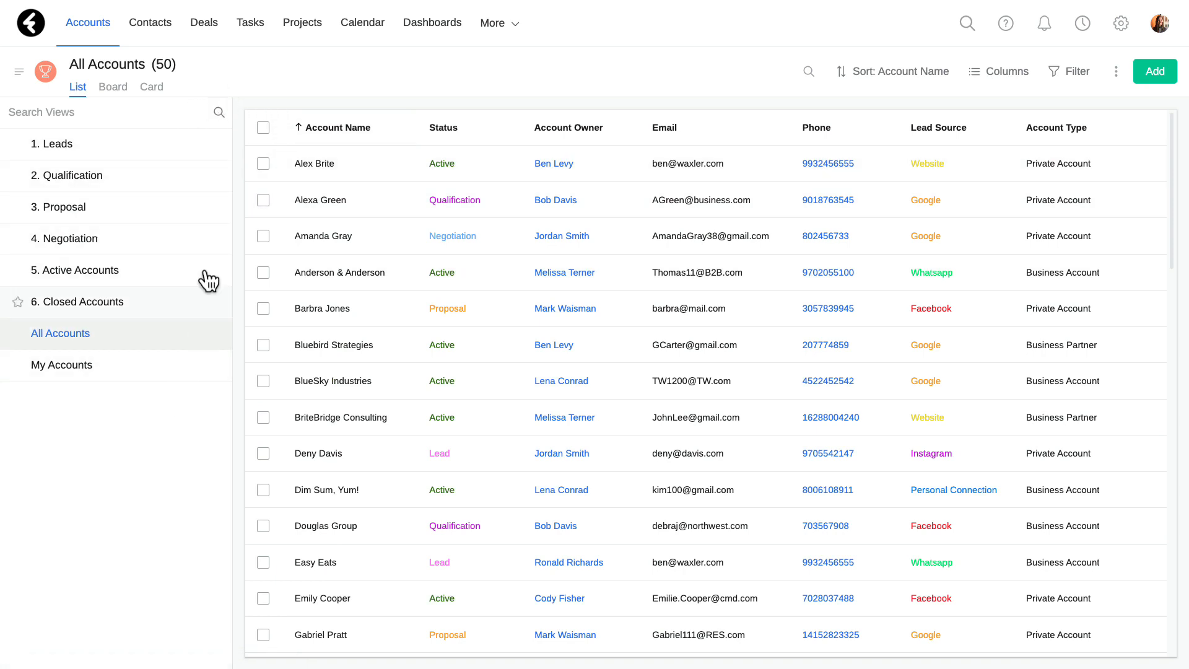
pyautogui.click(199, 147)
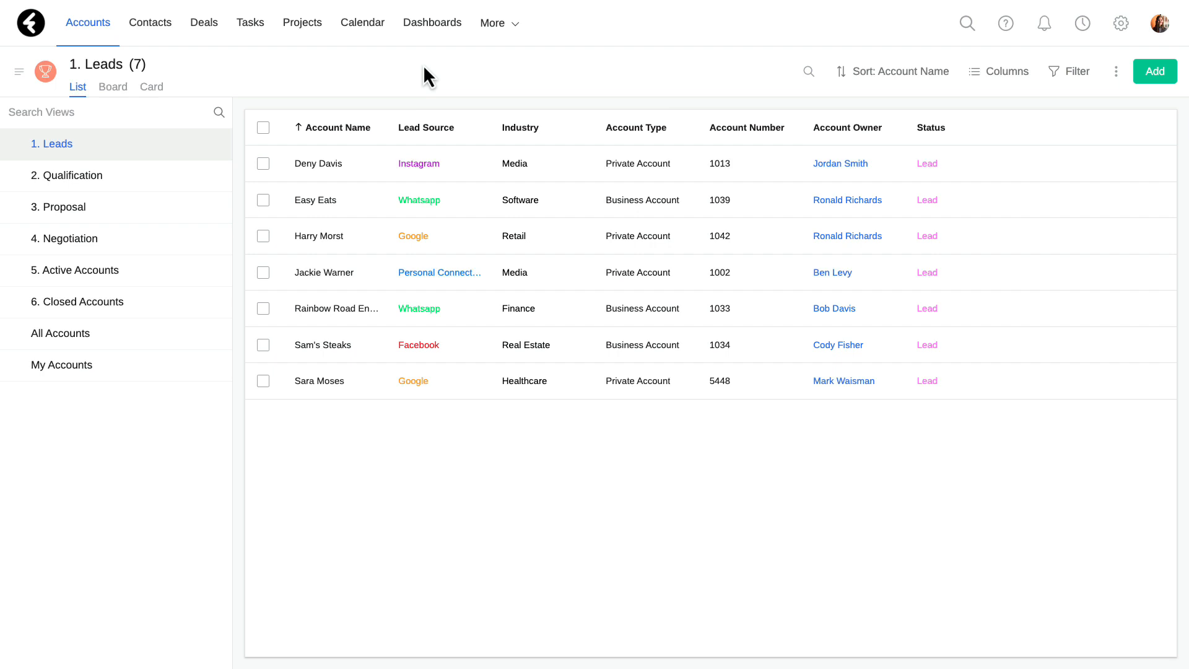
# Step: Open the Tasks object and look through the records in its All Tasks view
pyautogui.click(261, 37)
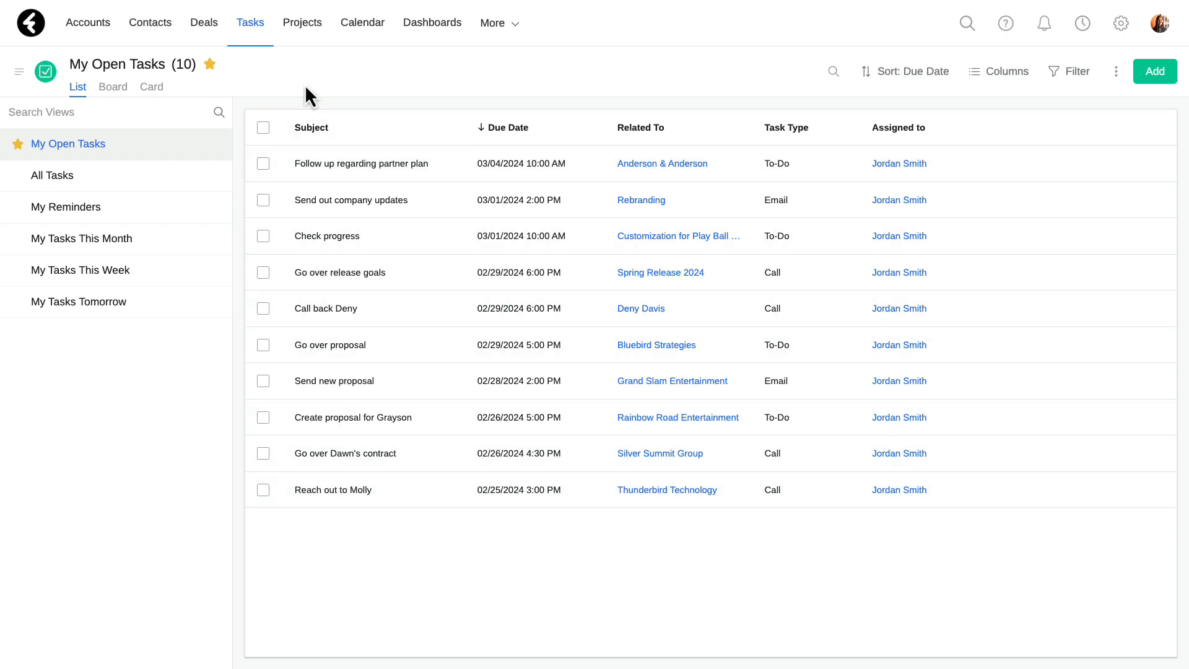
pyautogui.click(184, 183)
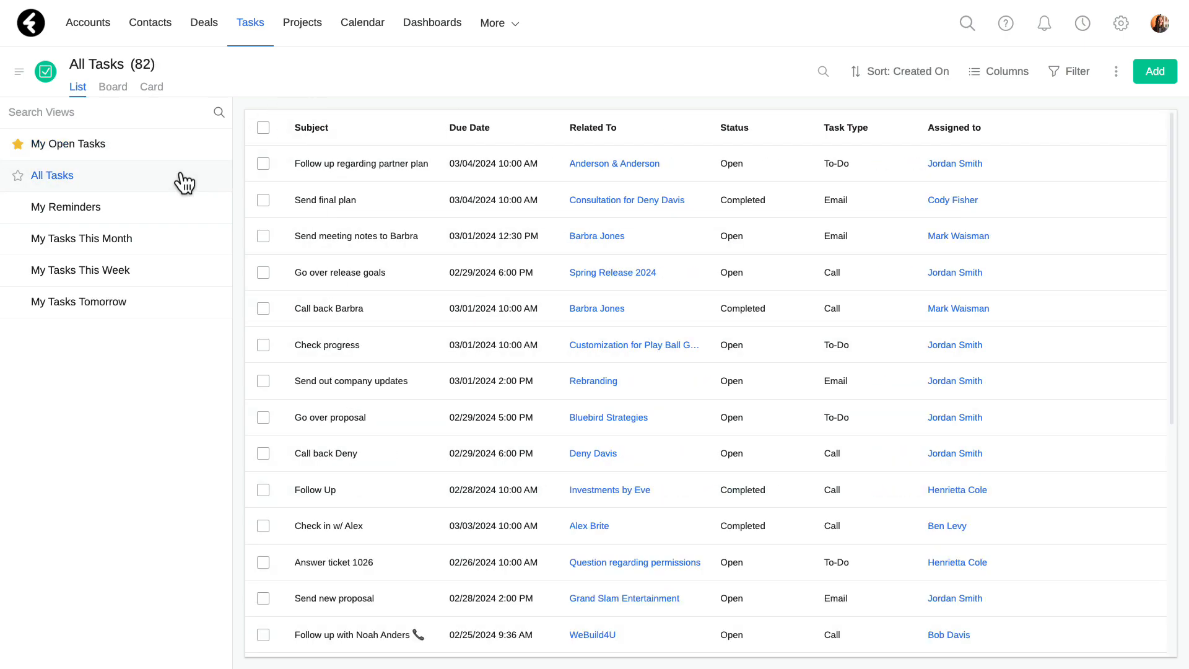
pyautogui.scroll(-10, 366, 194)
pyautogui.scroll(-5, 366, 196)
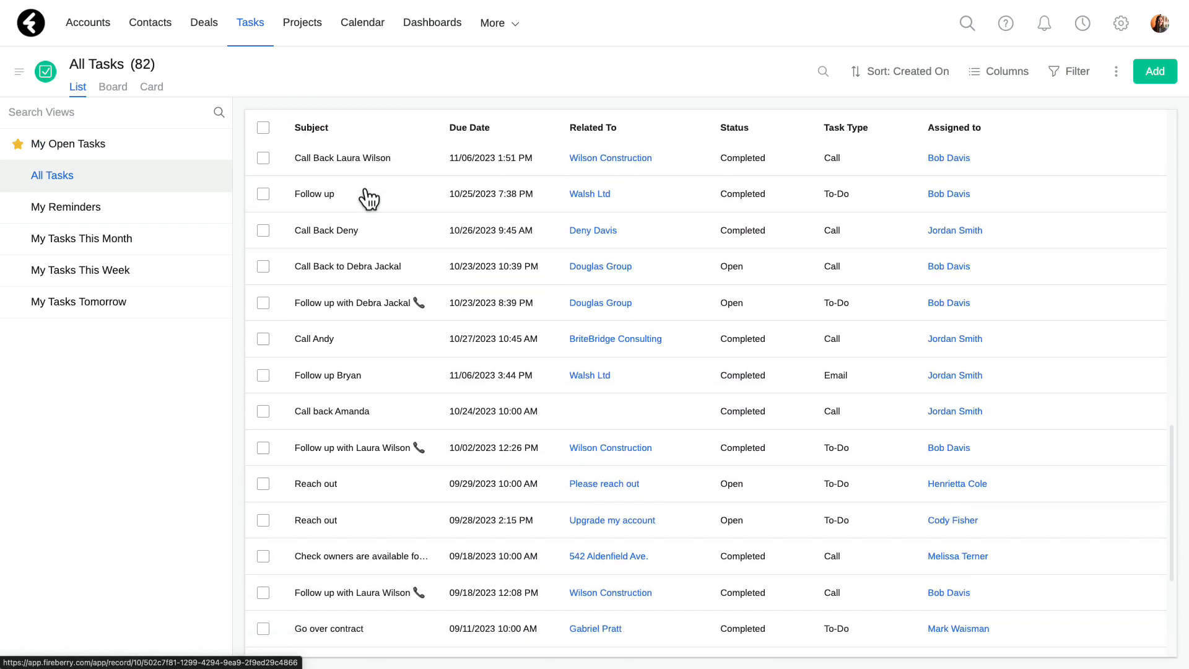
pyautogui.scroll(15, 366, 197)
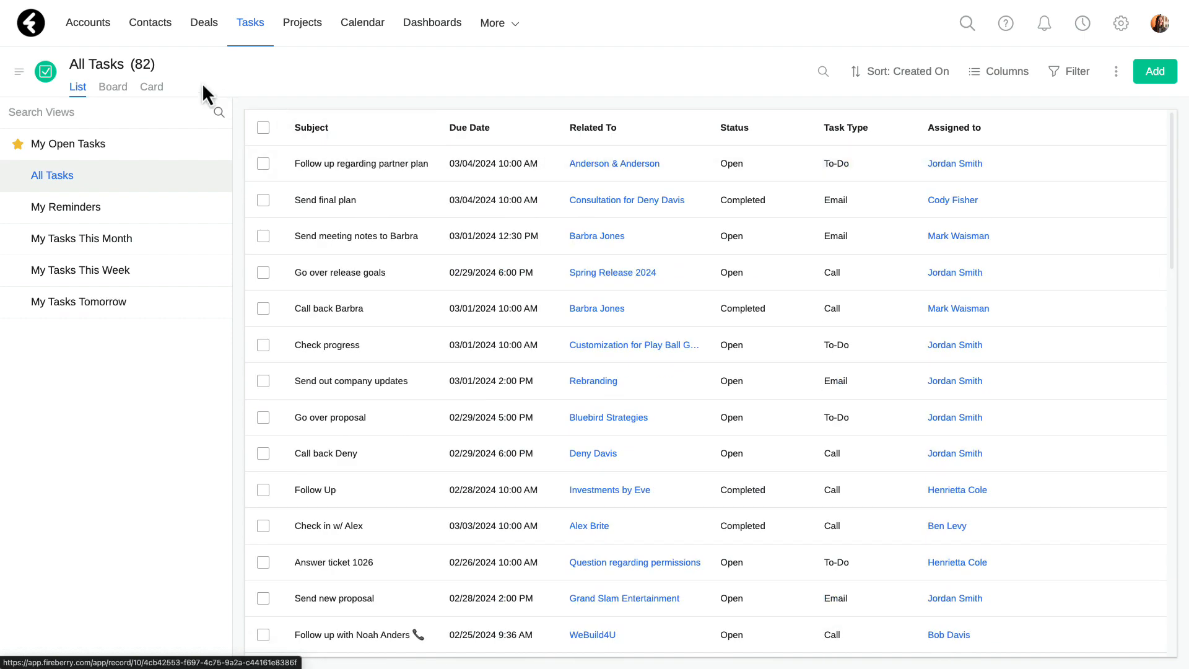
# Step: Create a new view for the Accounts object and name it Business Accounts
pyautogui.click(106, 39)
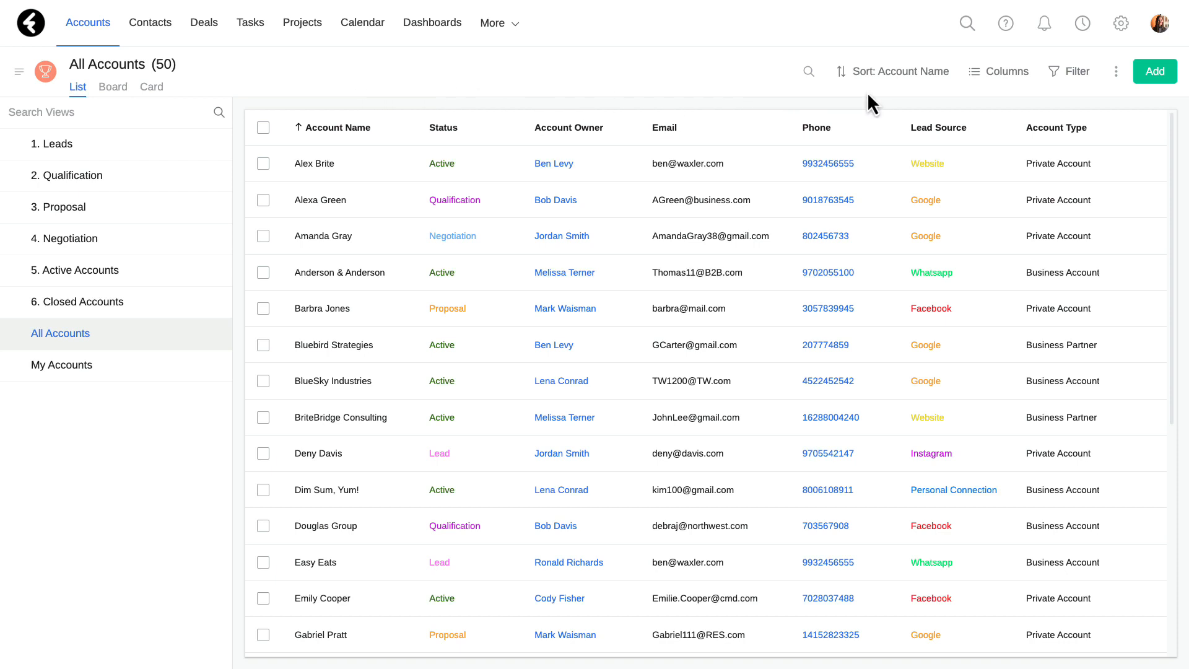
pyautogui.click(1112, 73)
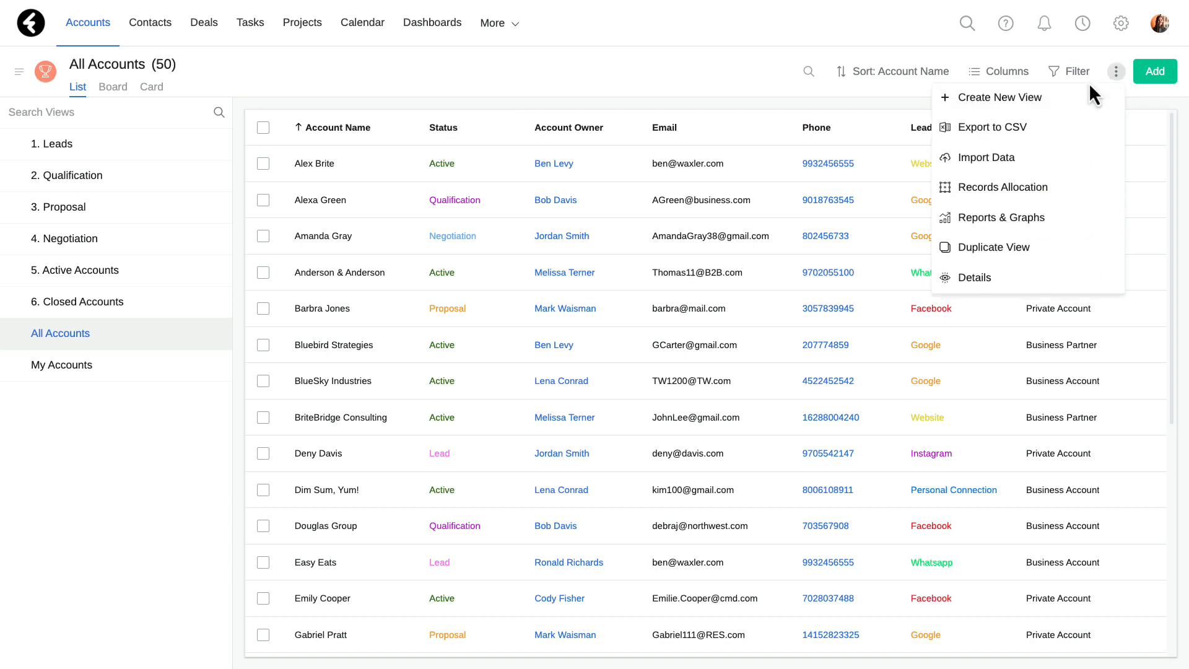
pyautogui.click(1068, 98)
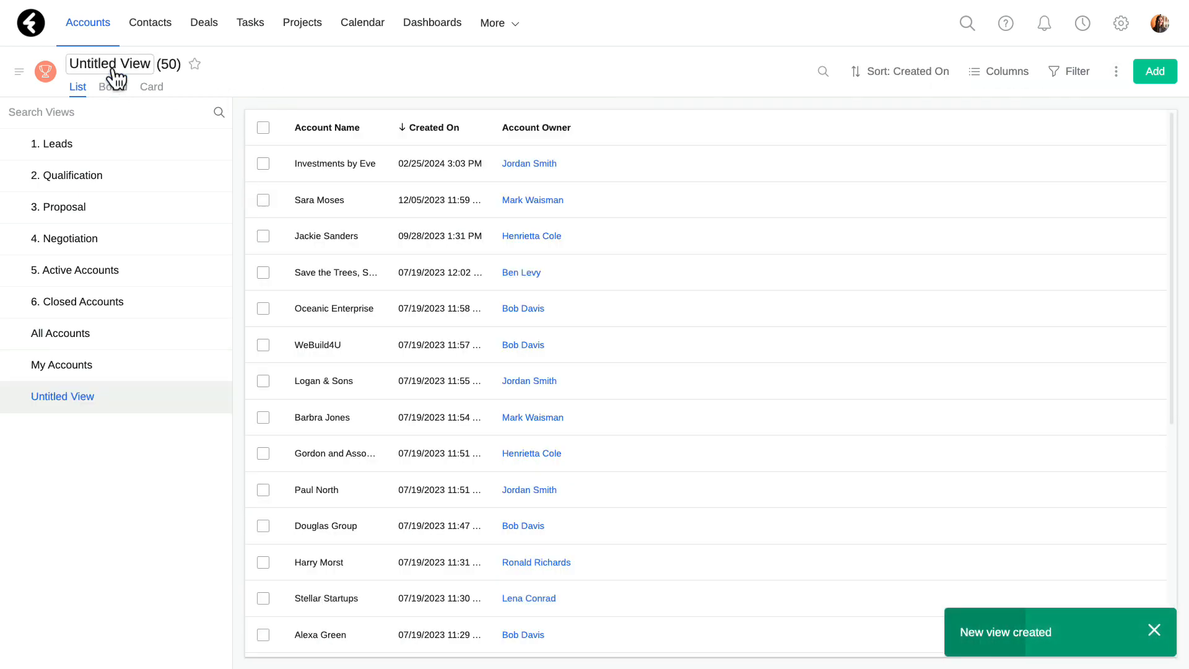
pyautogui.click(120, 63)
pyautogui.tripleClick(120, 64)
pyautogui.write('B')
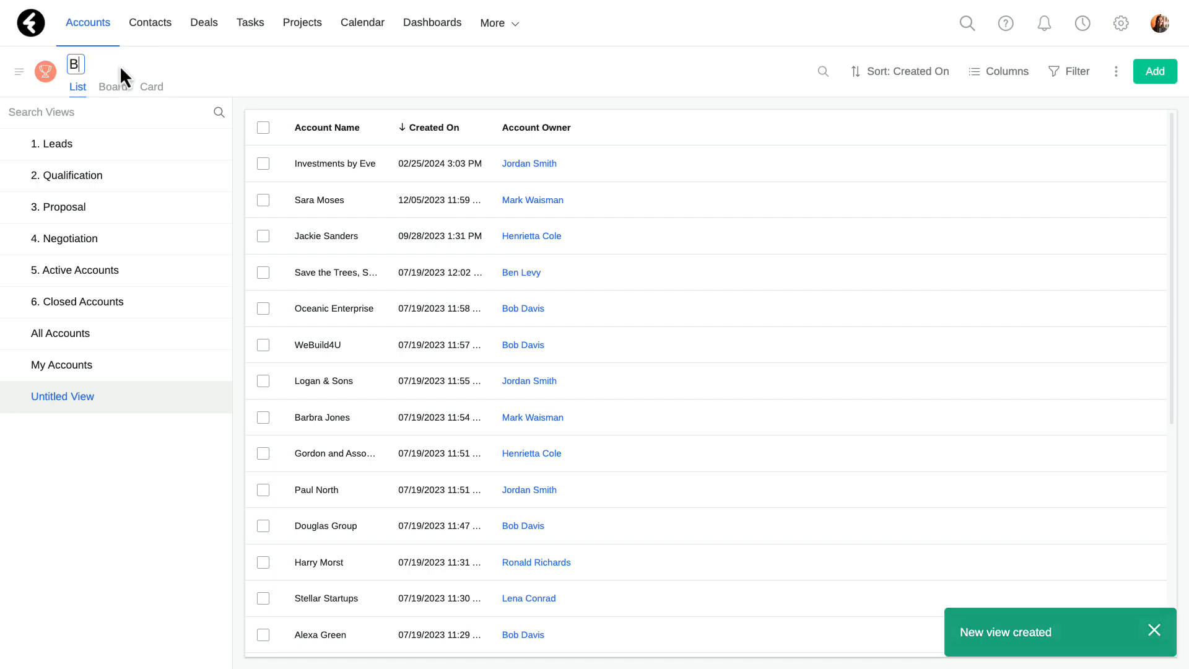
pyautogui.write('usiness A')
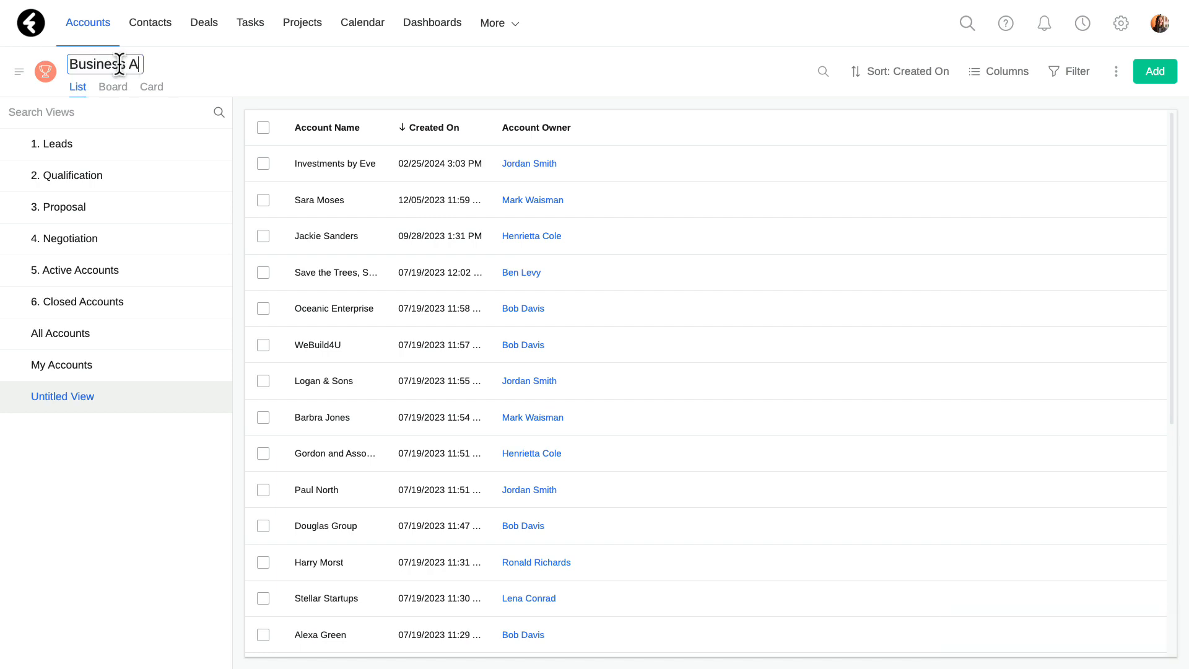
pyautogui.write('ccounts')
pyautogui.click(256, 84)
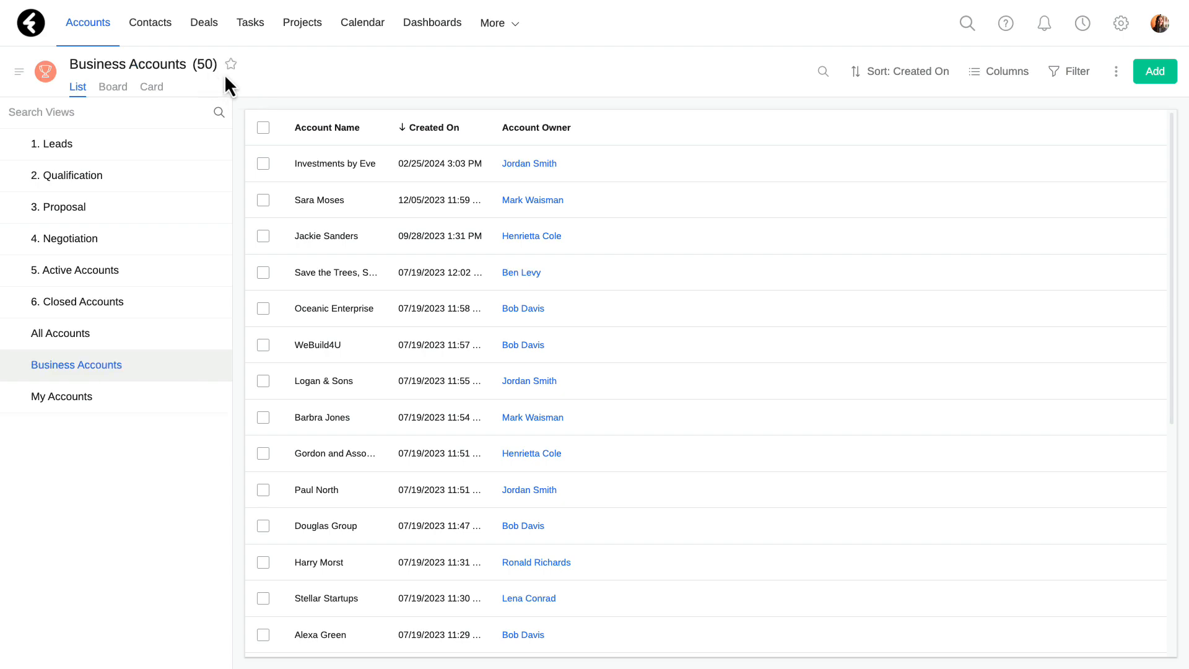
# Step: Look through the new view's records, then examine the filter conditions of the 1. Leads view
pyautogui.scroll(-7, 348, 191)
pyautogui.scroll(7, 353, 194)
pyautogui.click(218, 146)
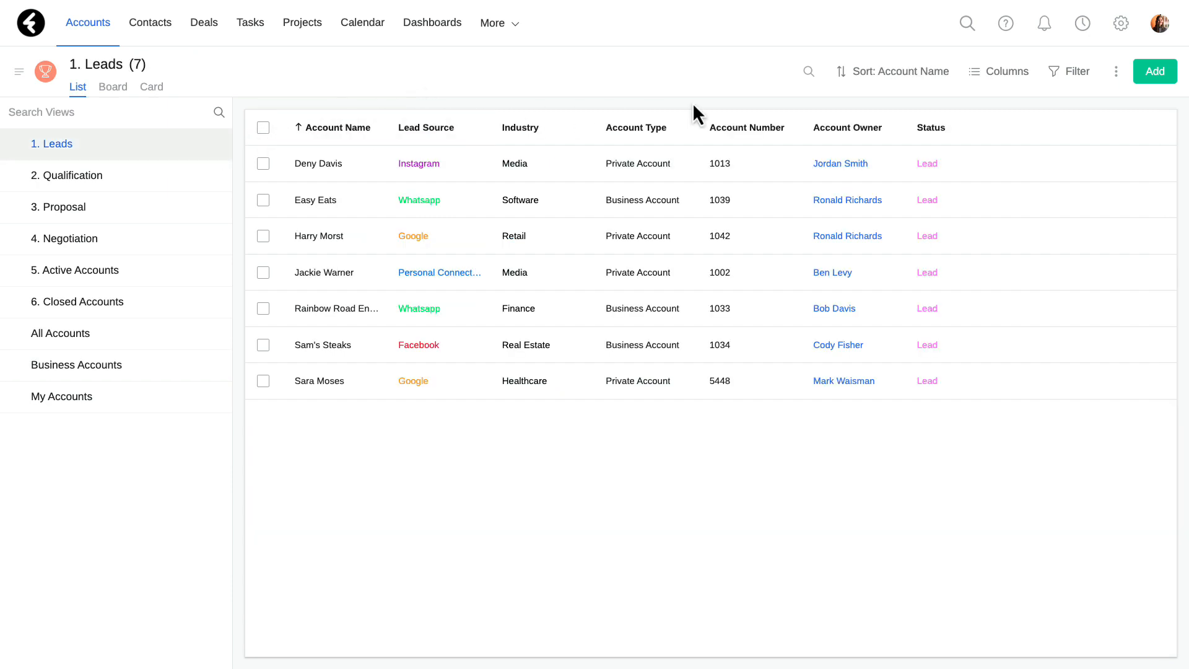
pyautogui.click(1070, 75)
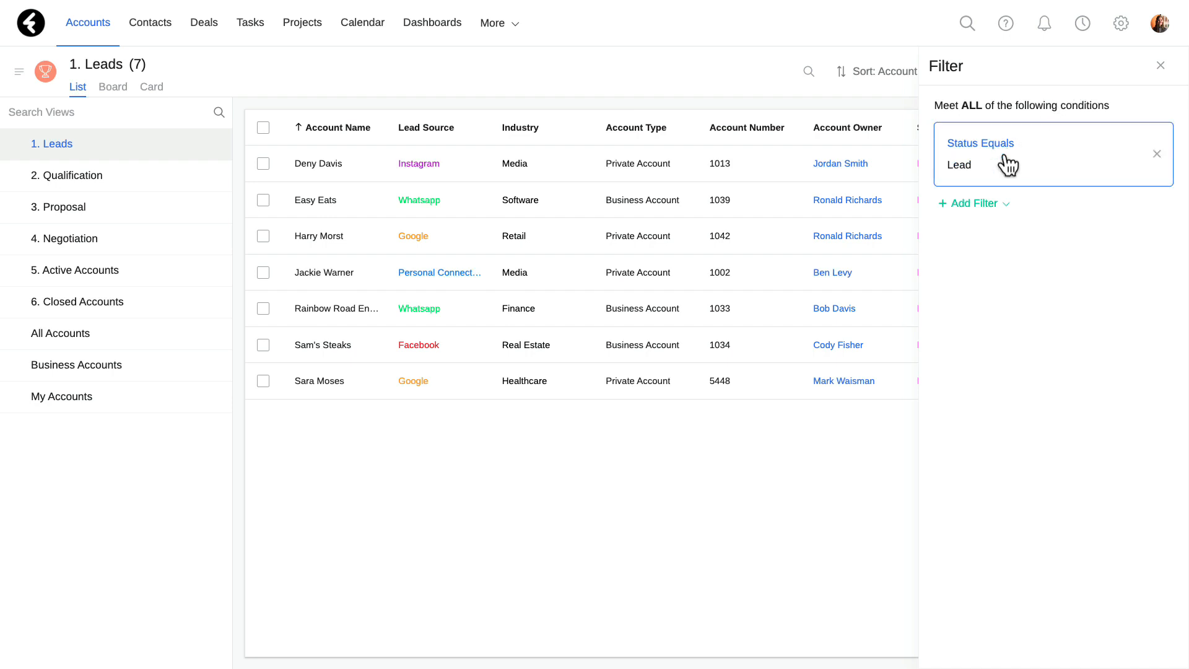
# Step: Start a filter condition in the Business Accounts view using the Account Type field and the Equals operator
pyautogui.click(195, 367)
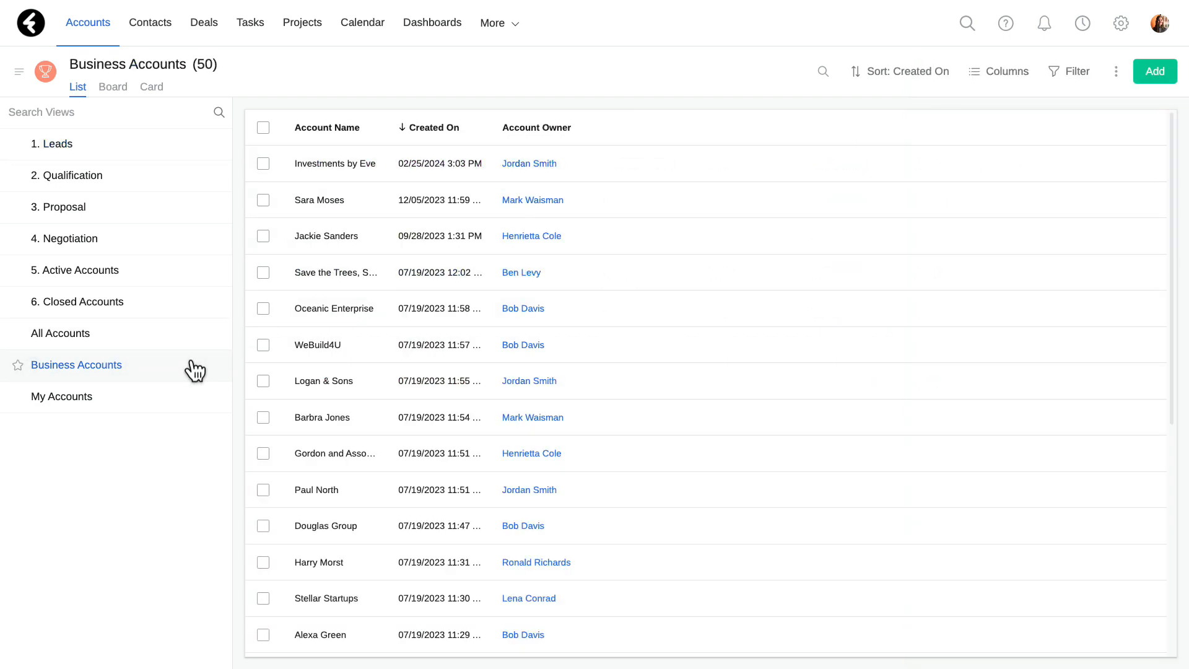
pyautogui.click(1065, 74)
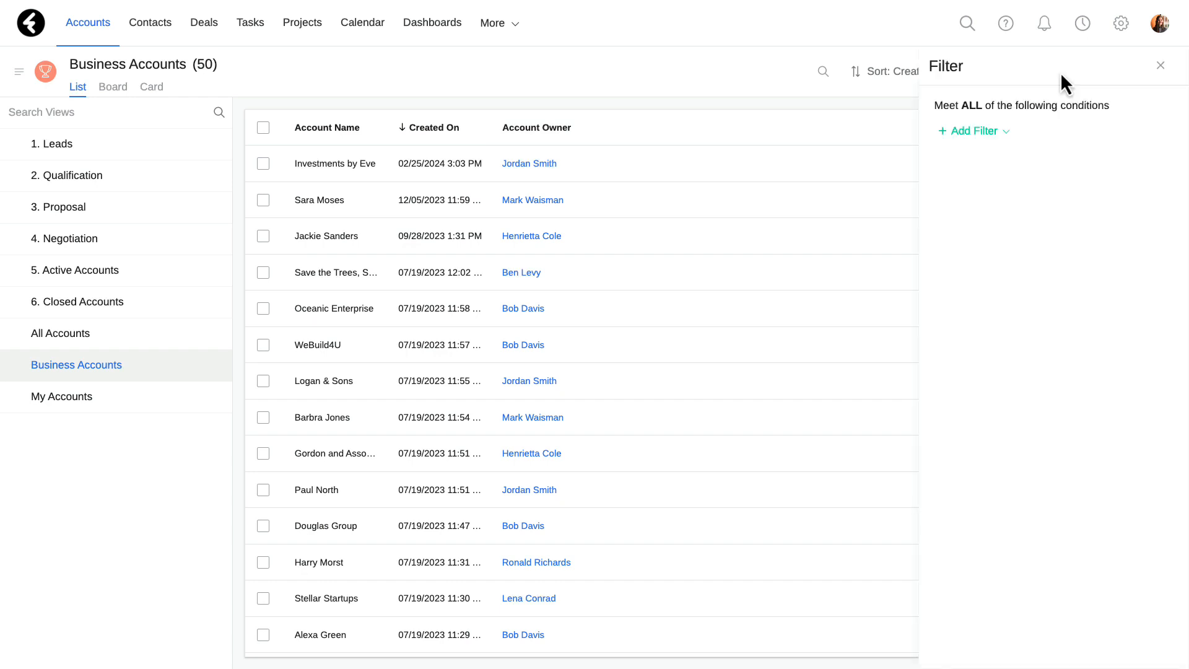
pyautogui.click(975, 132)
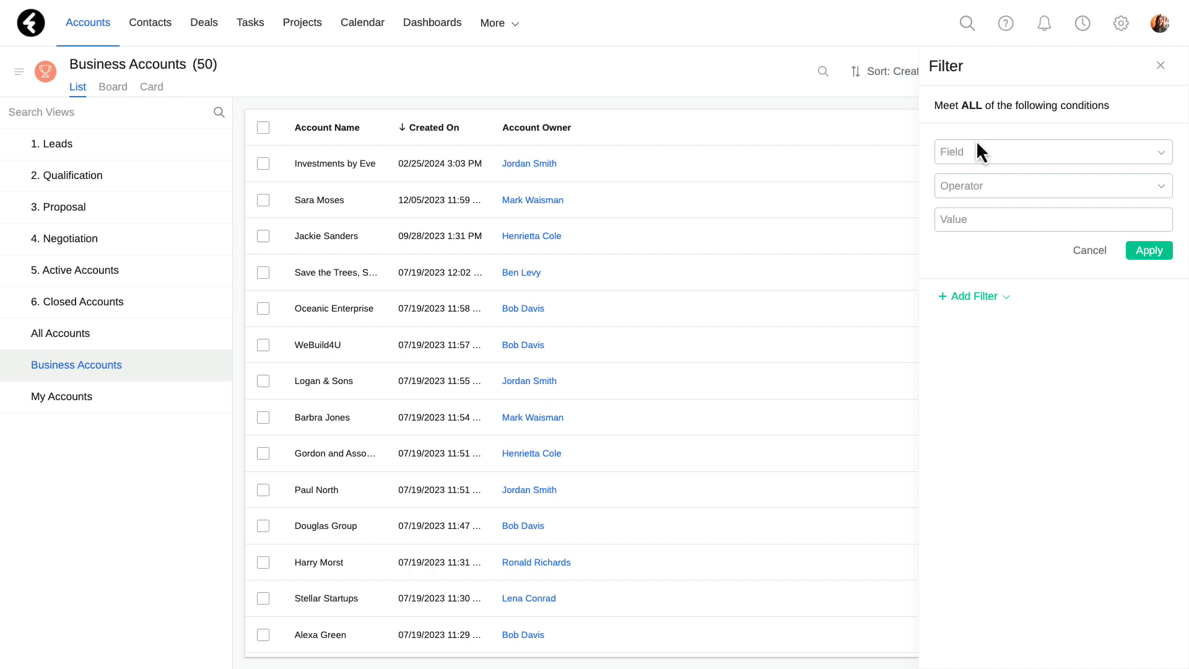
pyautogui.click(982, 158)
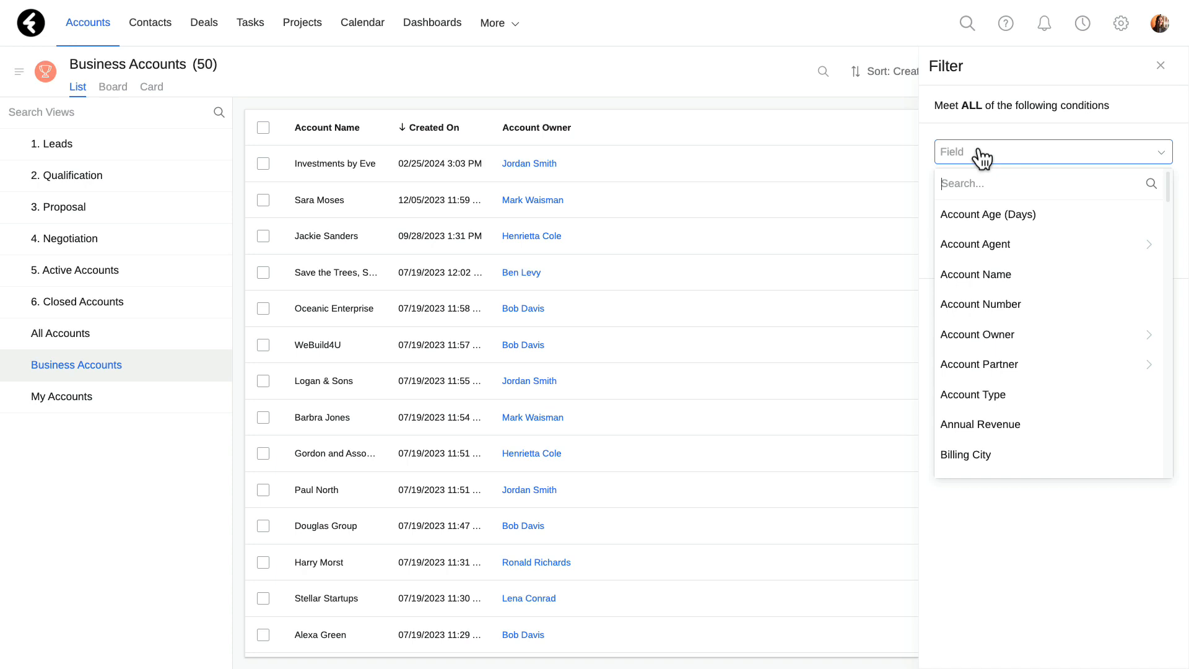
pyautogui.write('type')
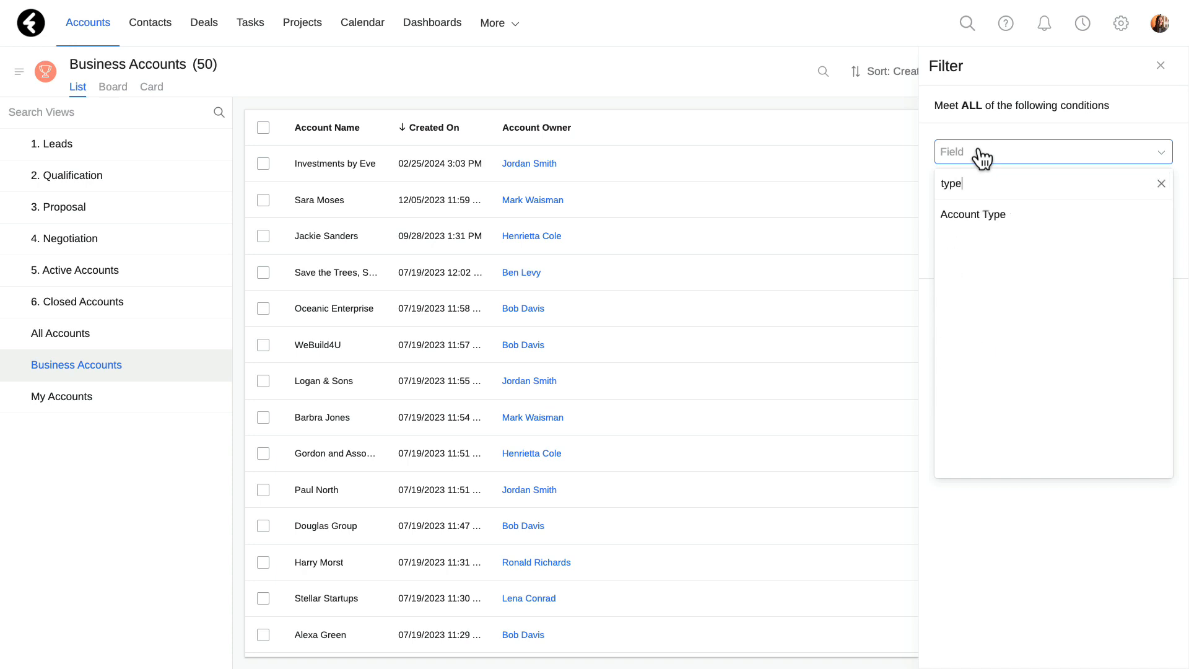
pyautogui.click(983, 216)
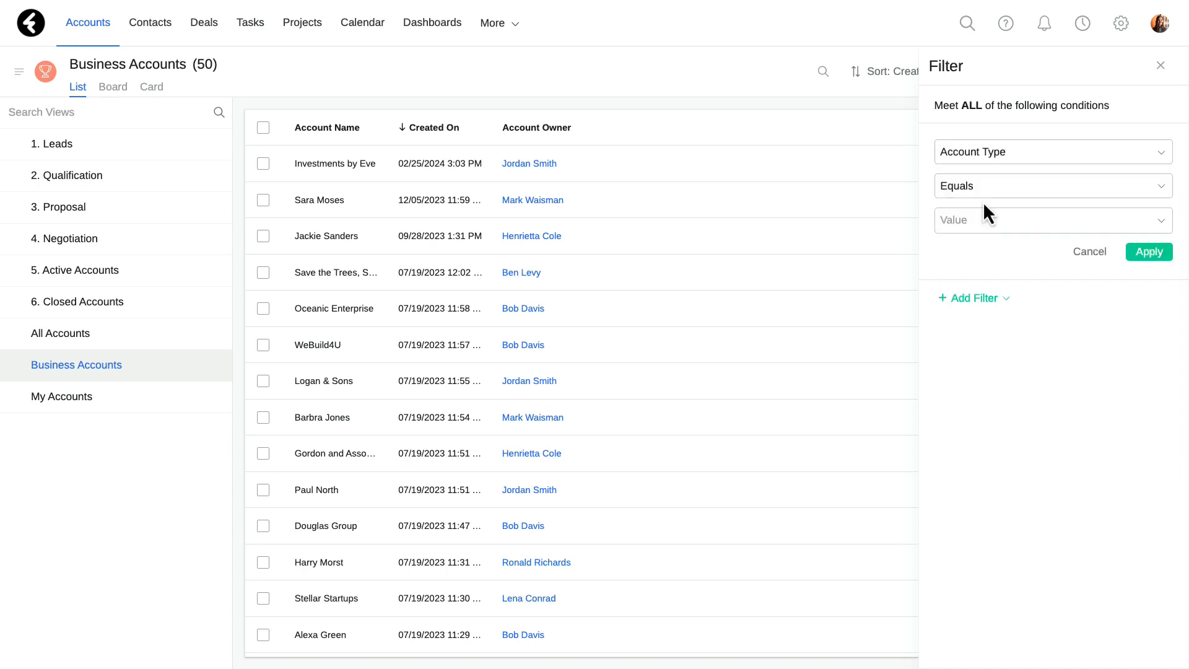
pyautogui.click(991, 187)
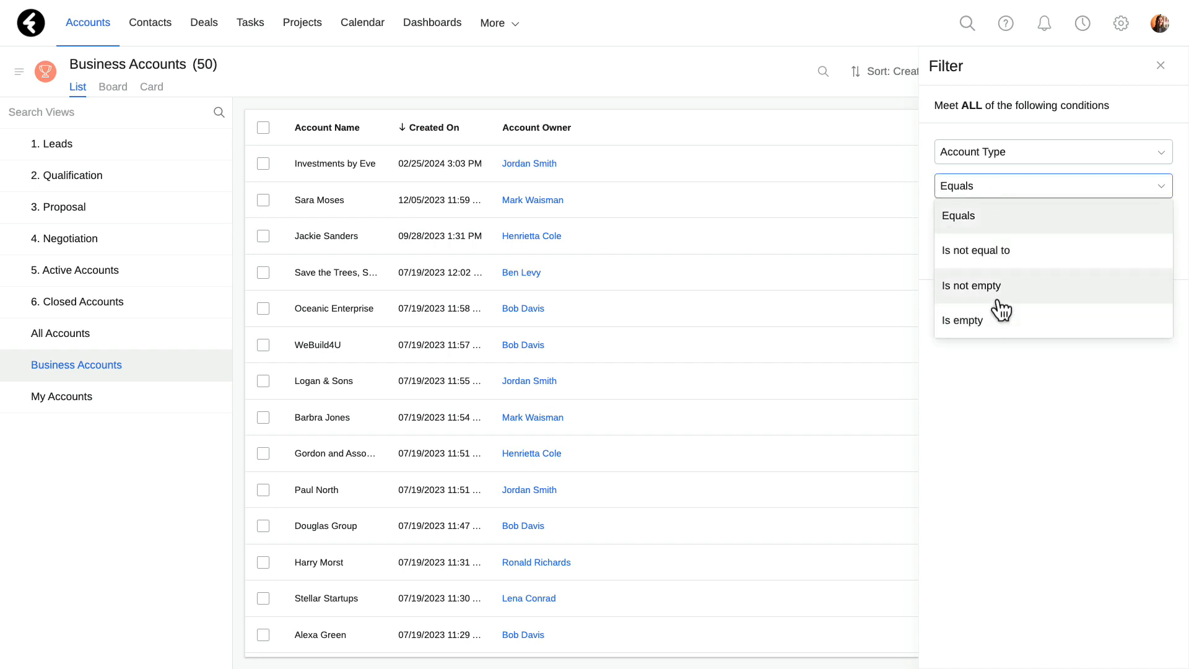
pyautogui.click(998, 218)
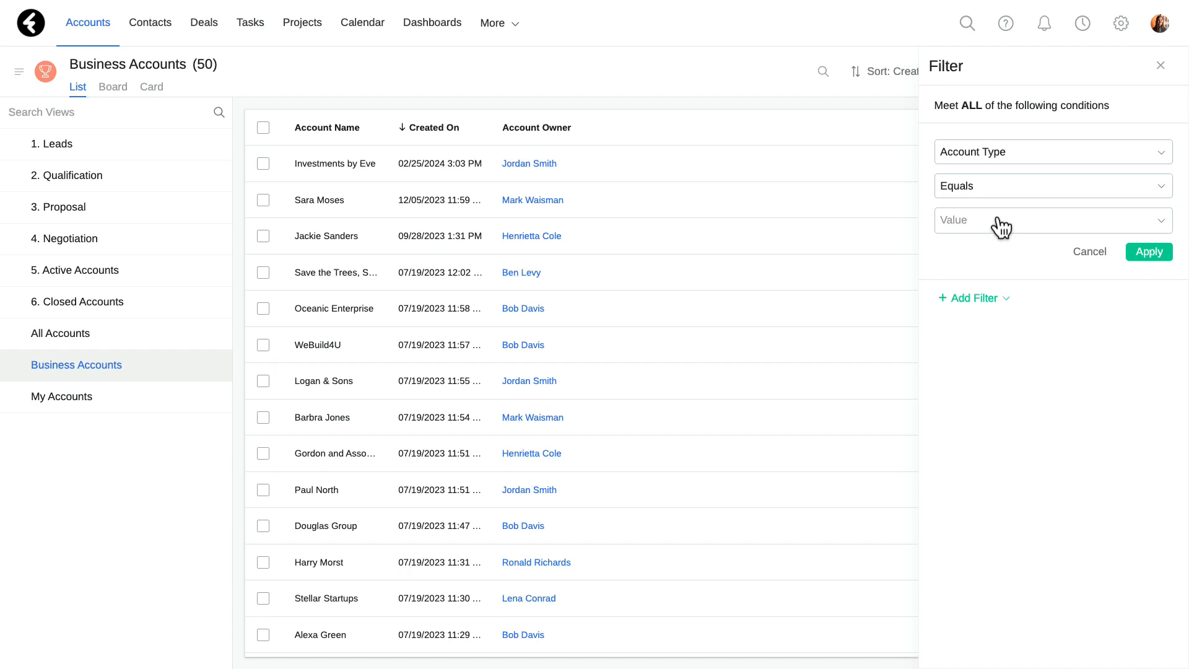
# Step: Set the Account Type condition's value to Business Account, apply it and save the view's filter
pyautogui.click(996, 225)
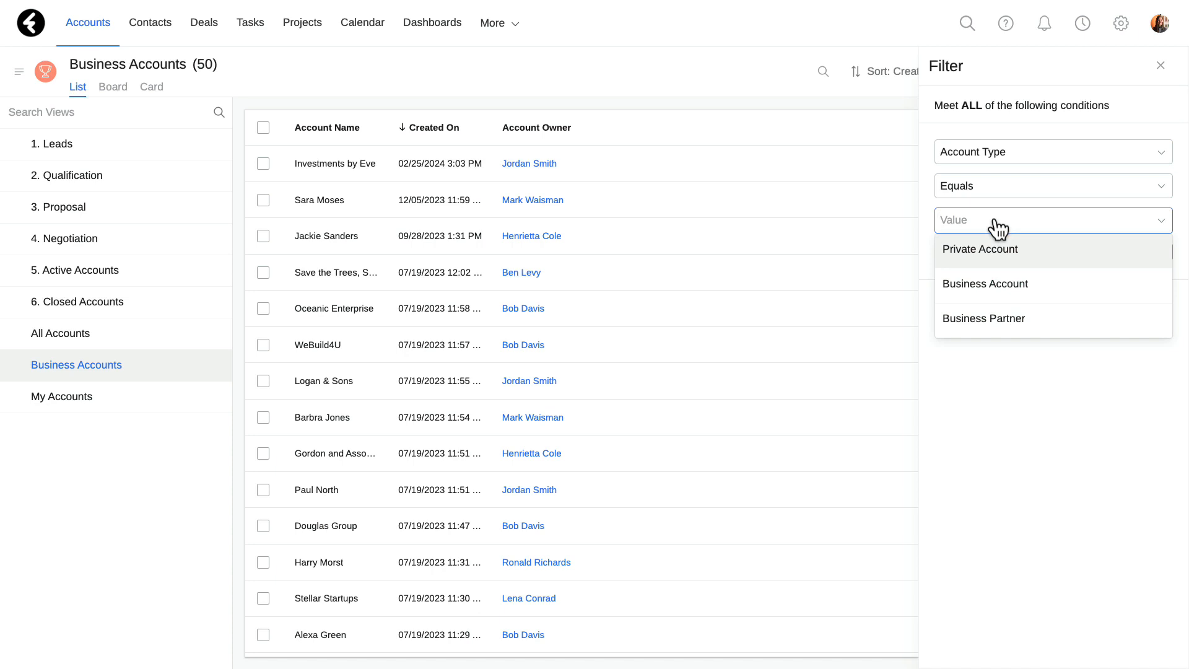
pyautogui.click(998, 277)
pyautogui.click(1003, 353)
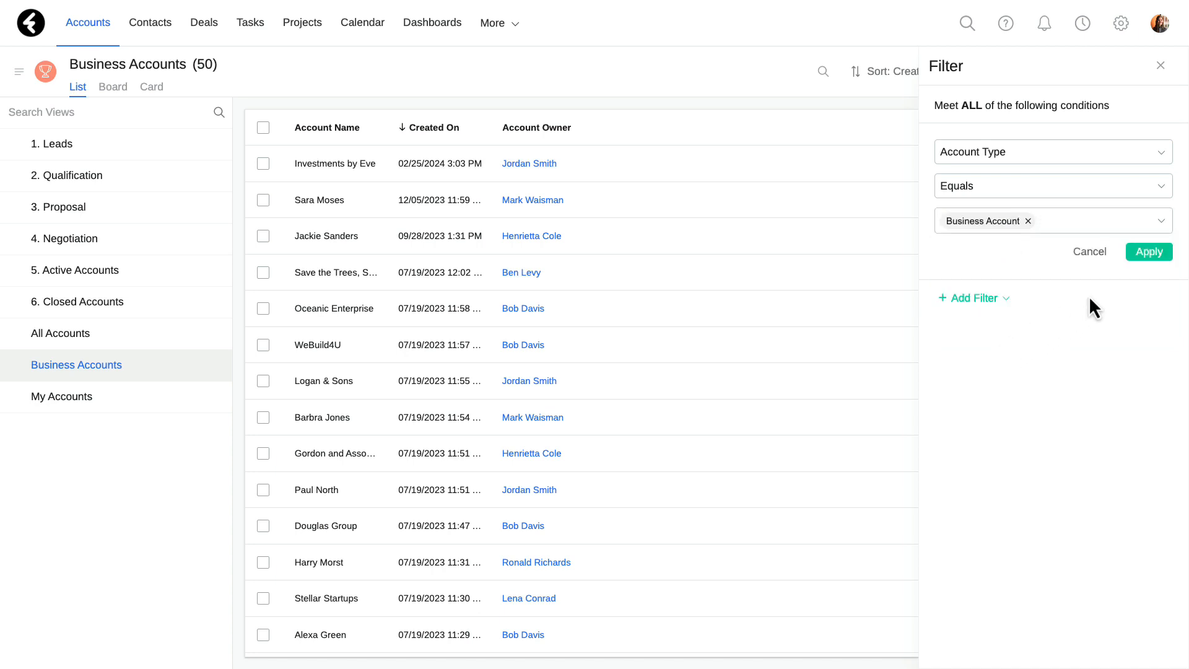
pyautogui.click(1147, 254)
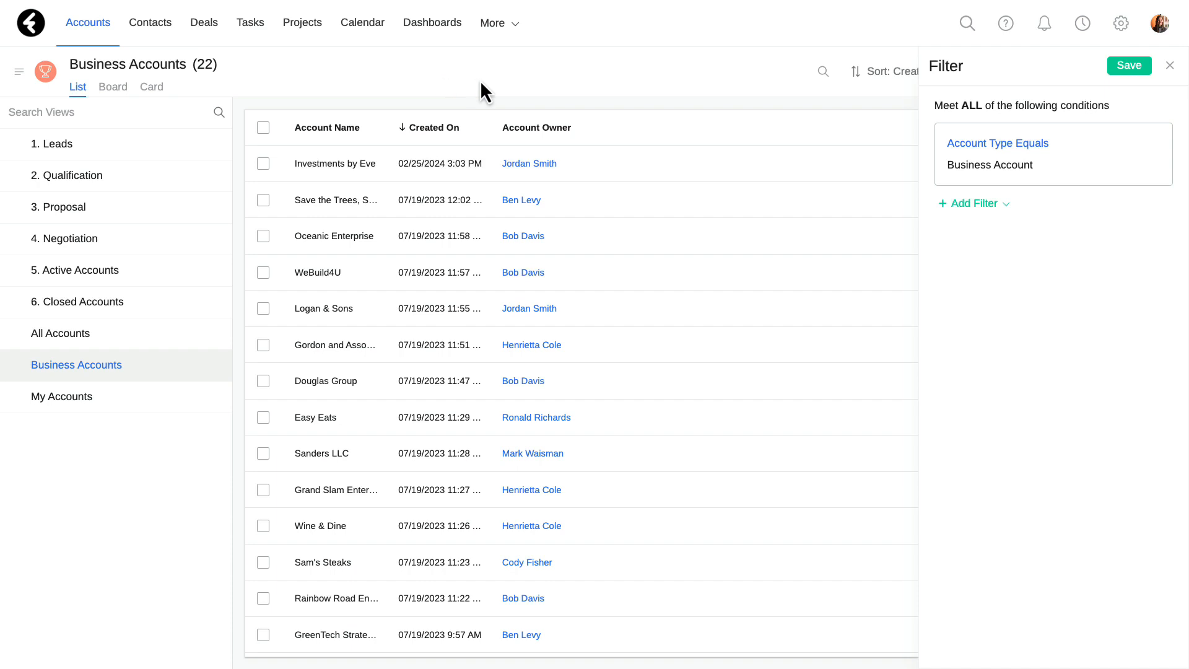
pyautogui.click(1124, 68)
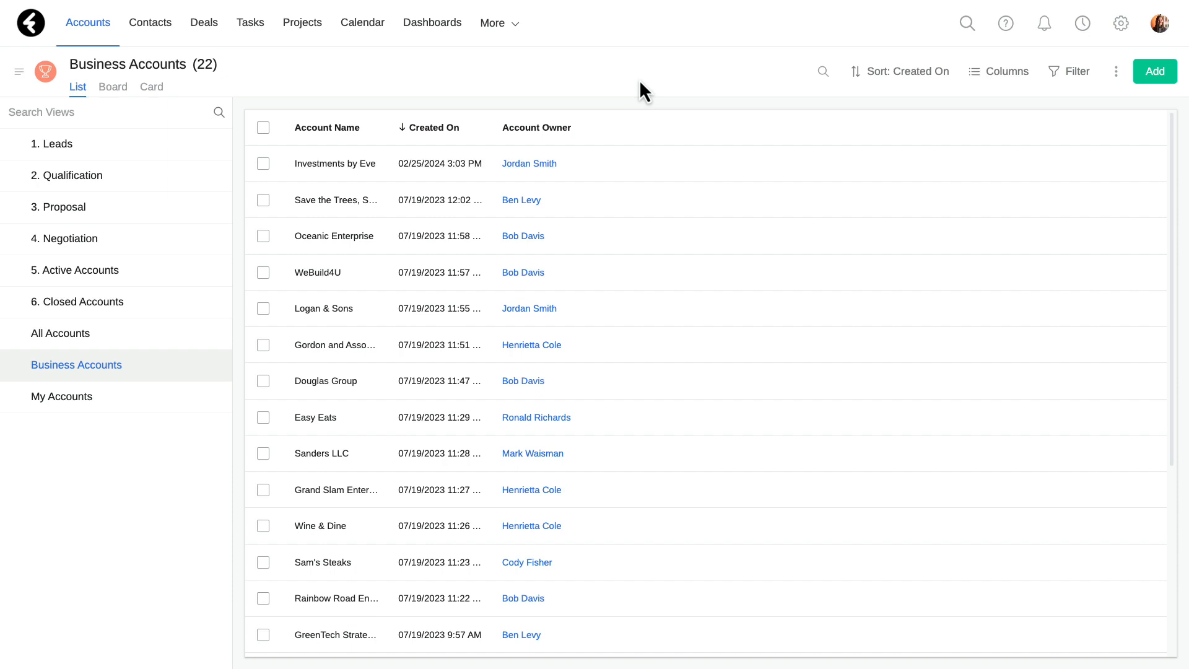
# Step: Add the Status and Annual Revenue columns to the Business Accounts view
pyautogui.click(985, 72)
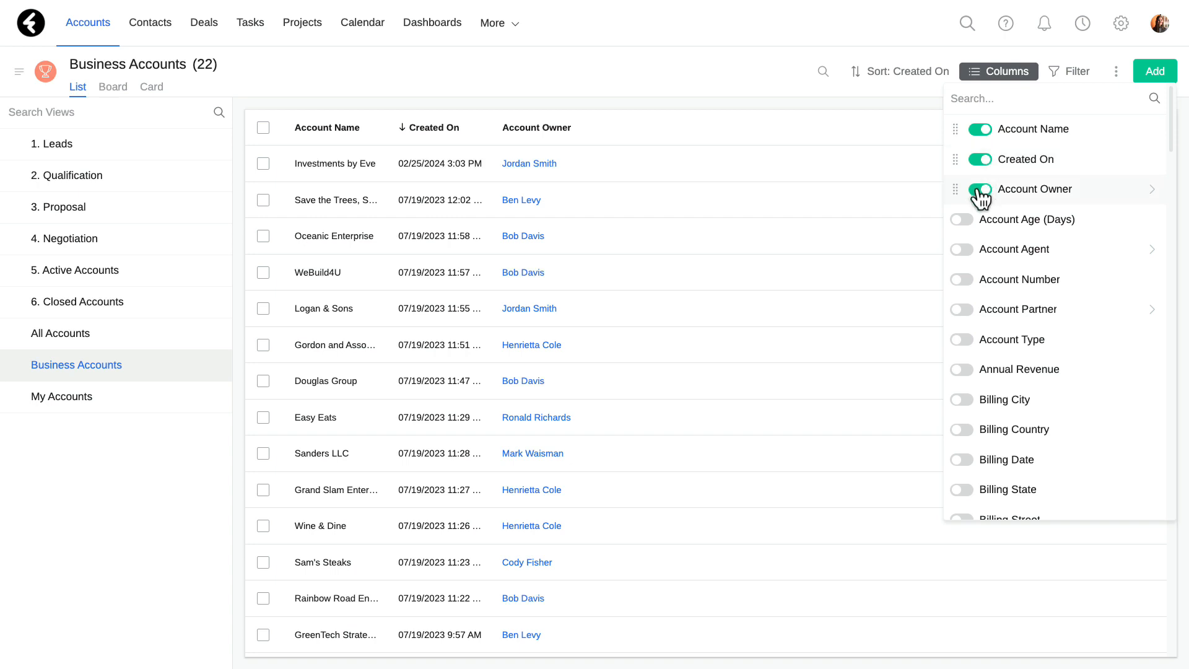
pyautogui.click(957, 99)
pyautogui.write('status')
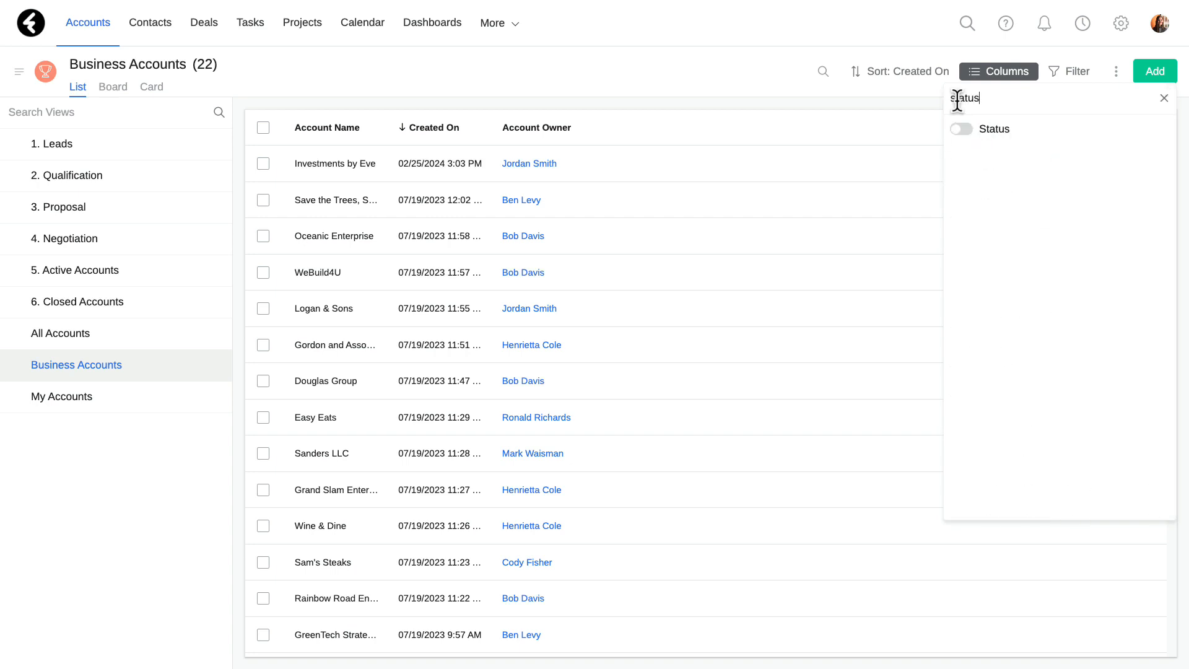
pyautogui.click(960, 130)
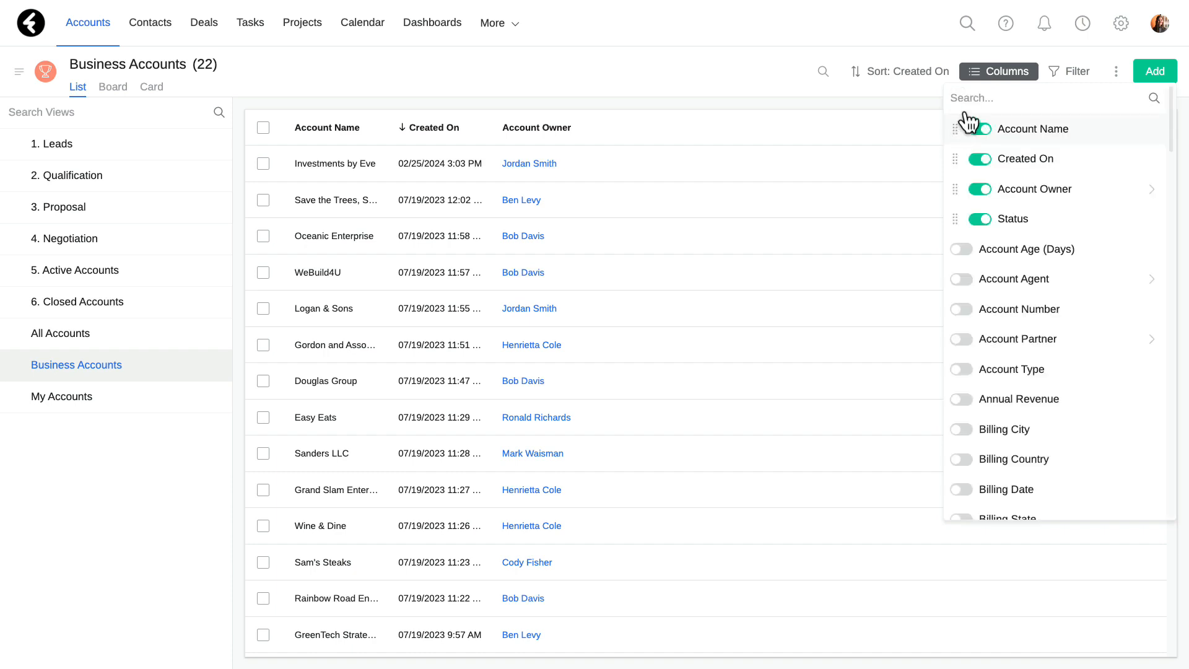
pyautogui.write('annual')
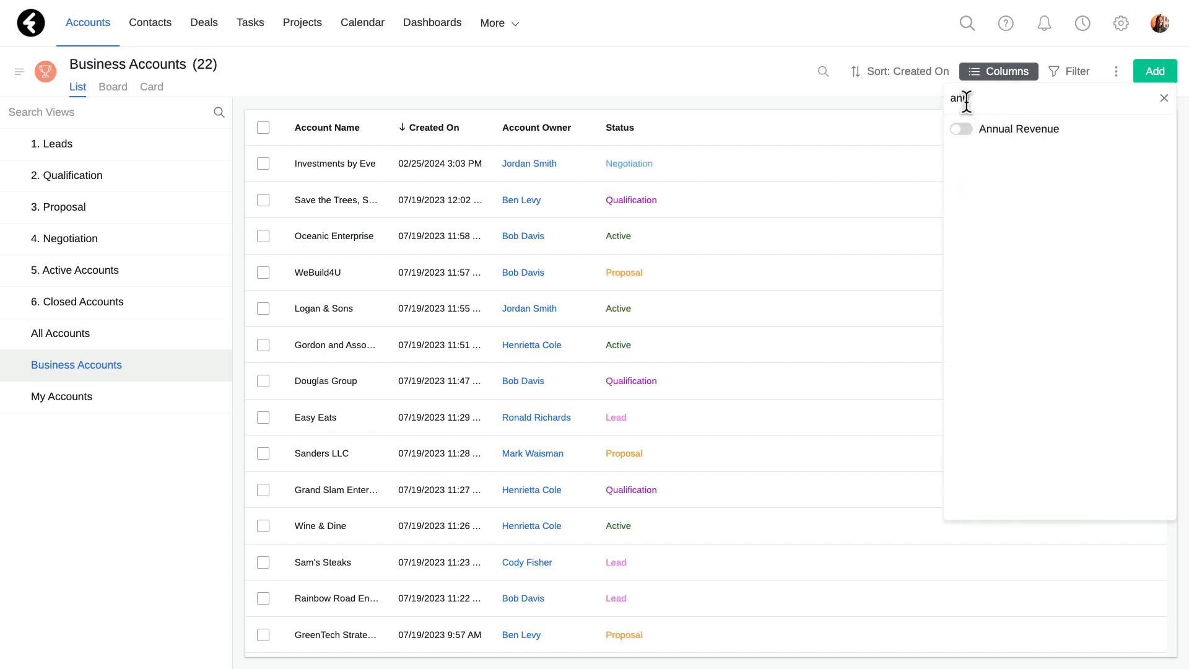
pyautogui.click(964, 130)
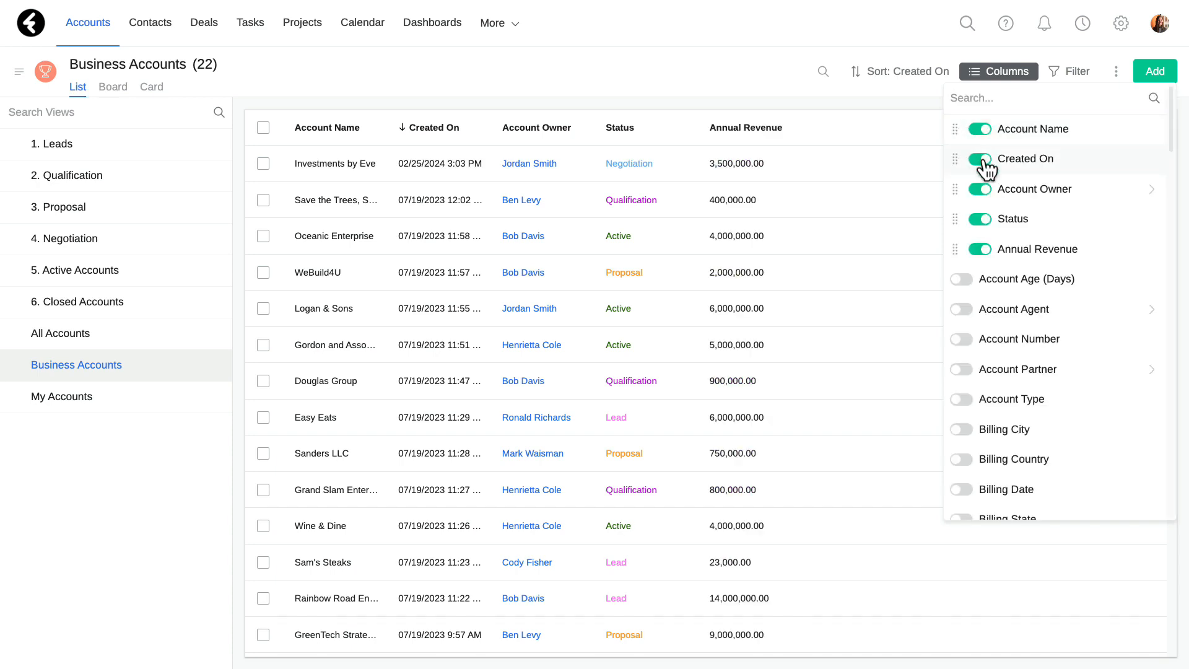
# Step: Hide the Created On column and move the Status column ahead of Account Owner
pyautogui.click(985, 160)
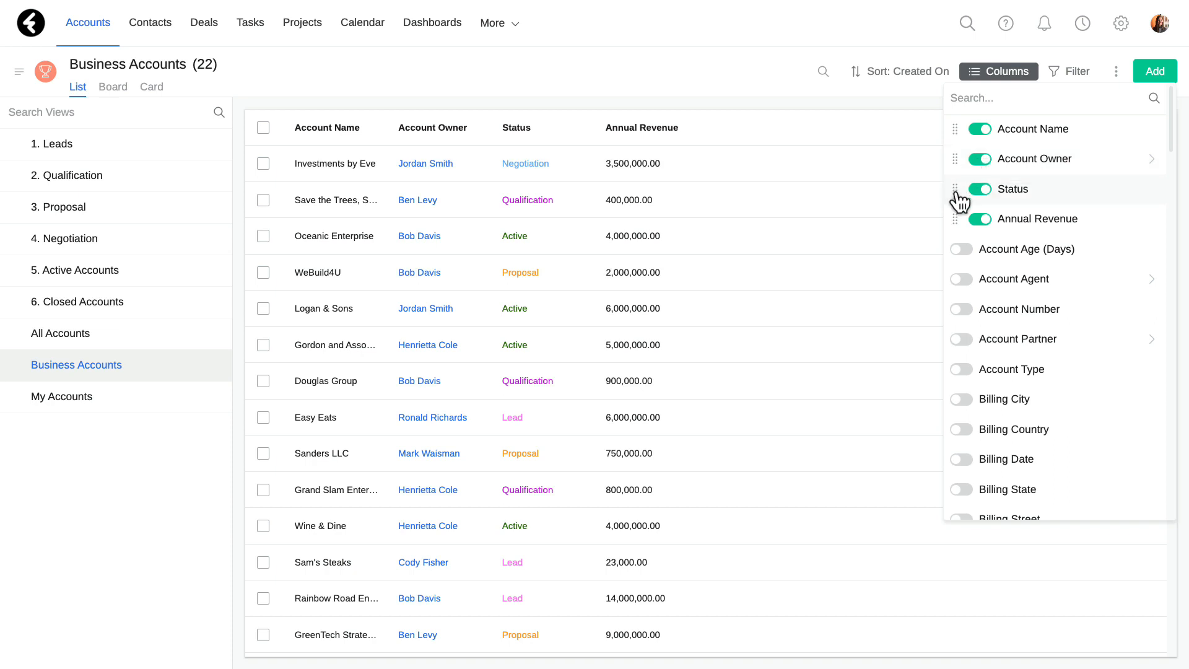
pyautogui.moveTo(957, 193); pyautogui.dragTo(958, 164)
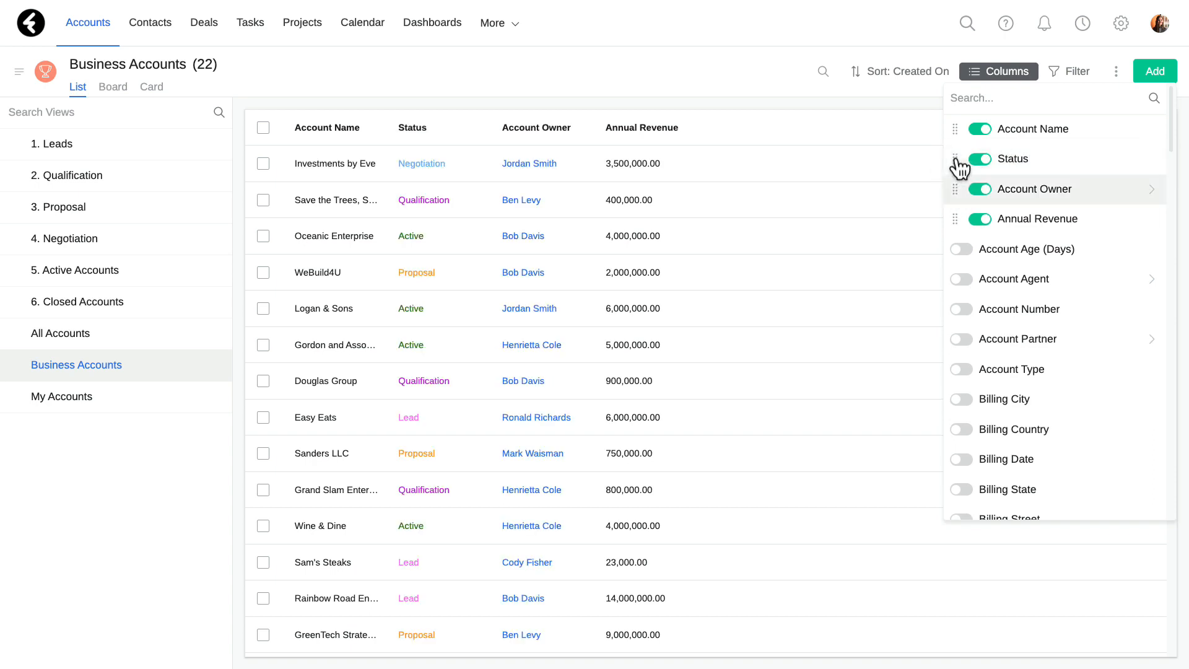
# Step: Close the column settings and widen the Account Name column enough to fit the full account names
pyautogui.click(628, 70)
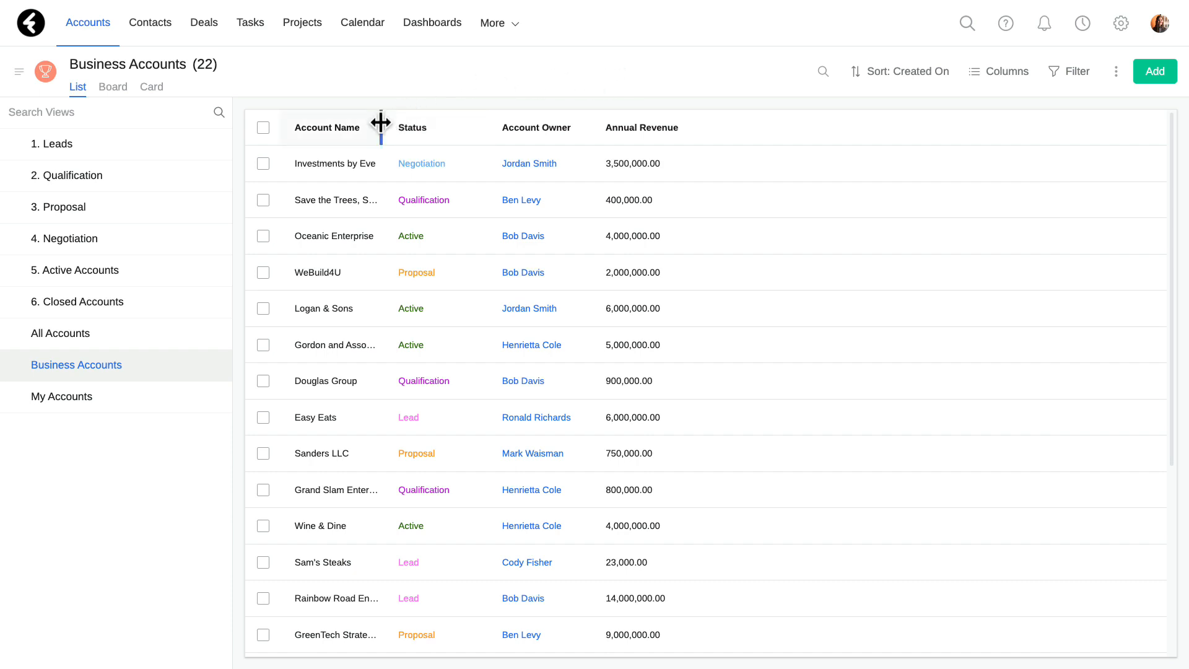
pyautogui.moveTo(380, 123); pyautogui.dragTo(456, 125)
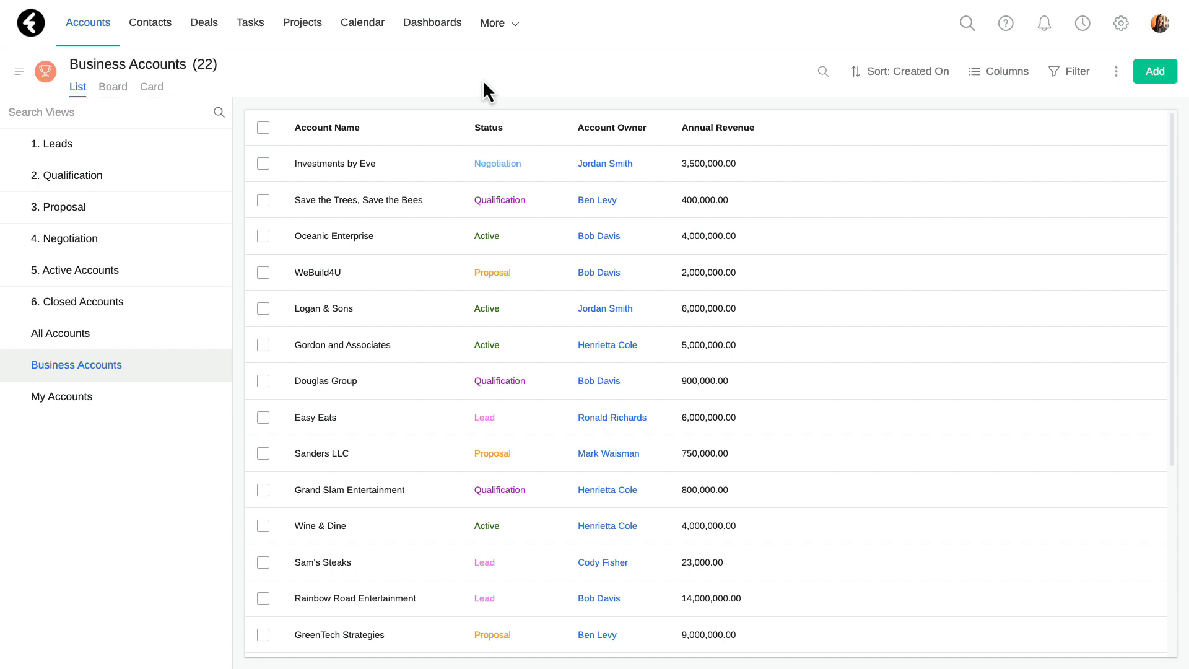
# Step: Sort the Business Accounts view by Account Name in ascending order
pyautogui.click(891, 74)
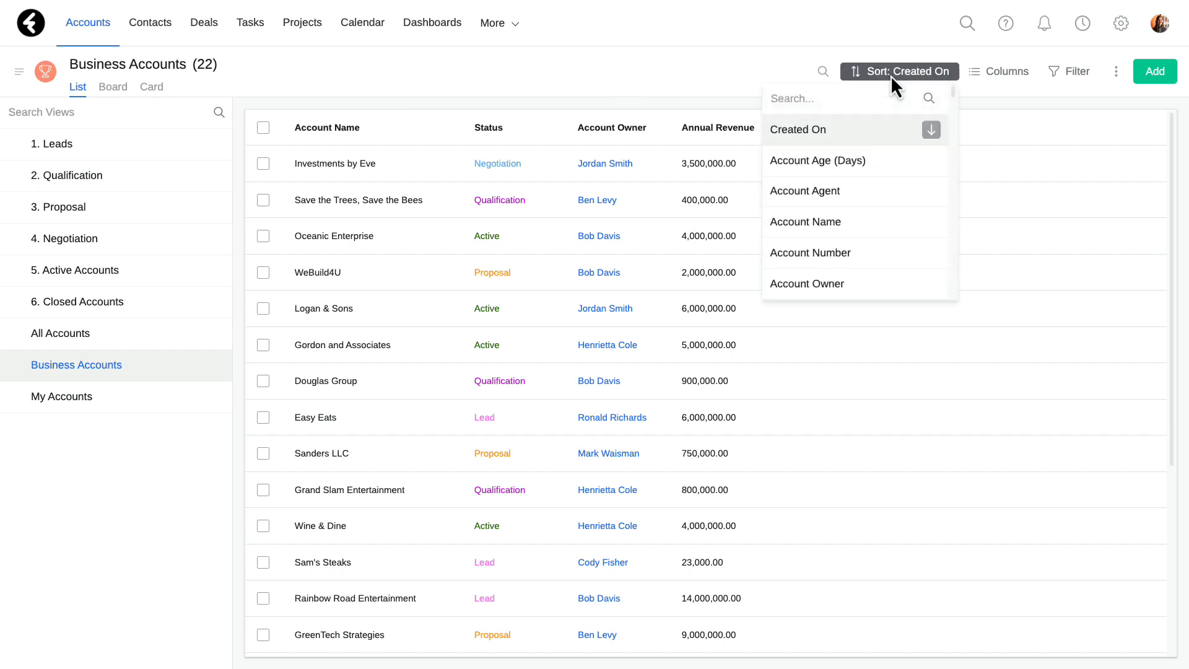
pyautogui.write('account na')
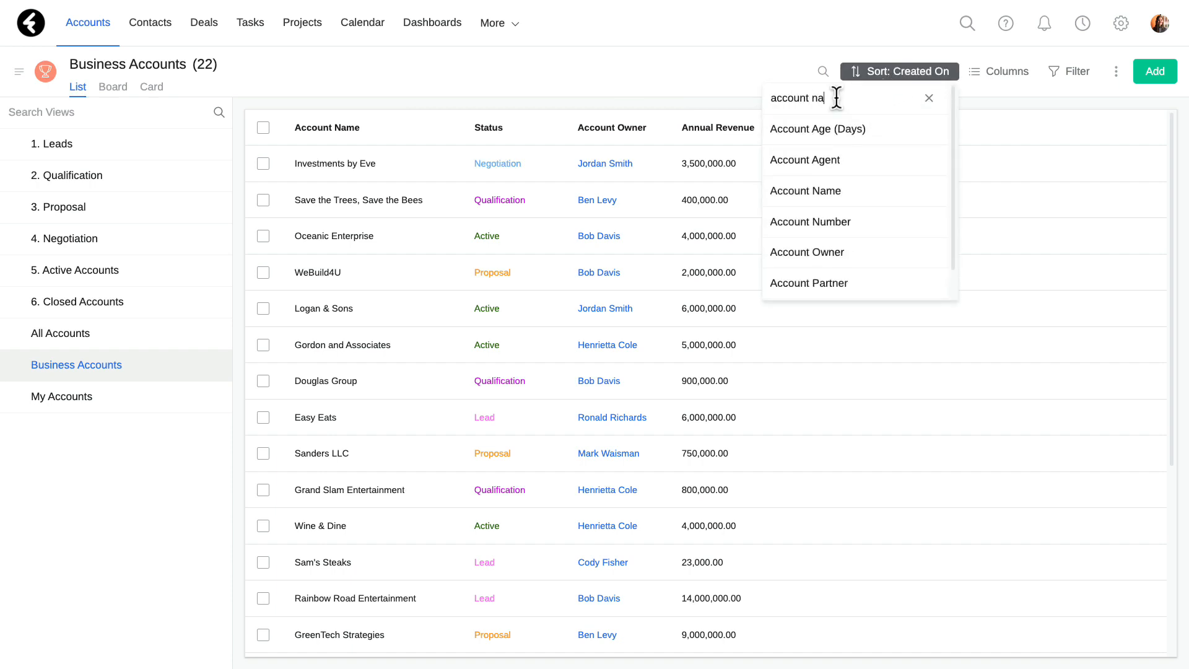
pyautogui.click(898, 130)
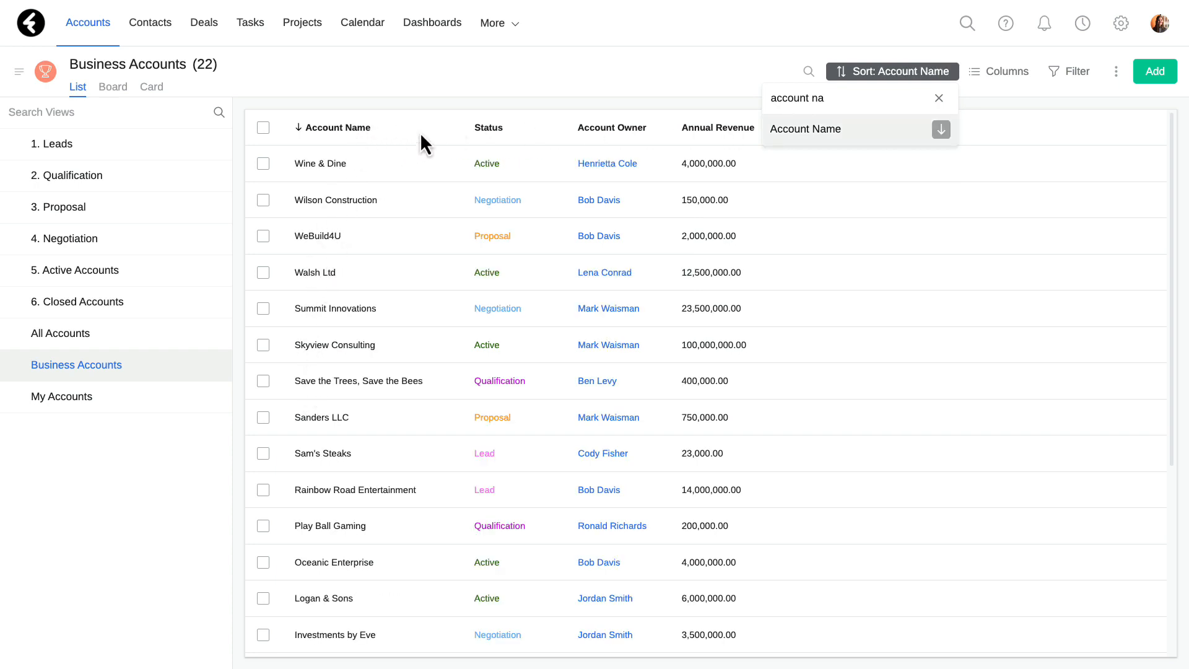
pyautogui.click(941, 129)
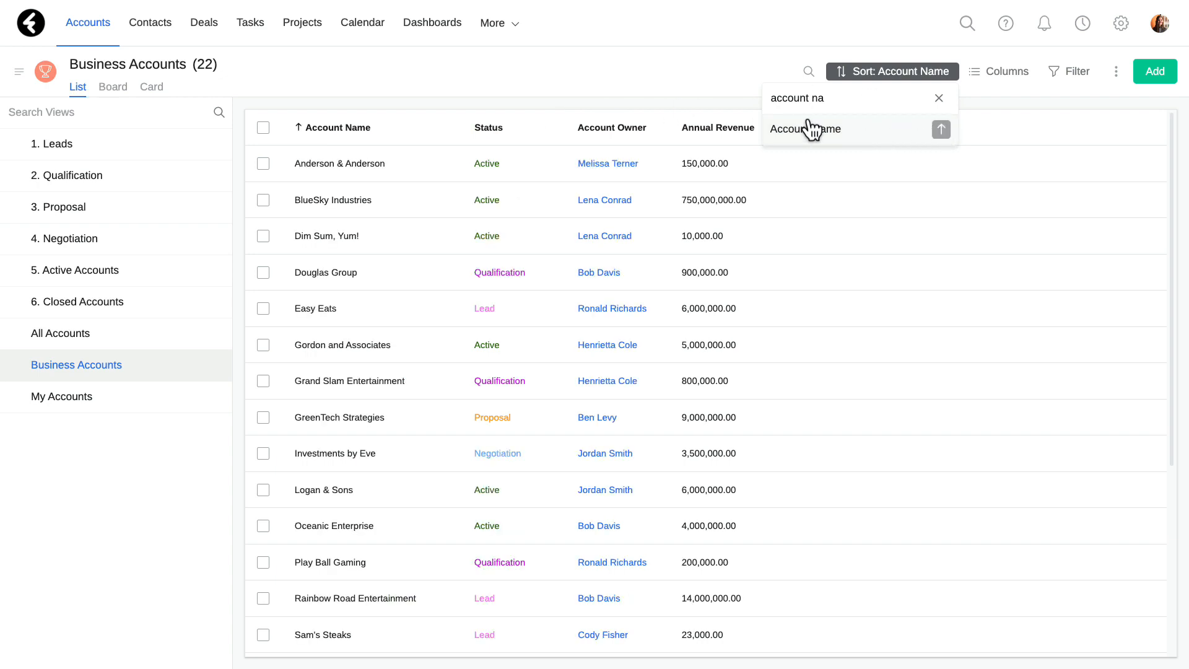
pyautogui.click(358, 91)
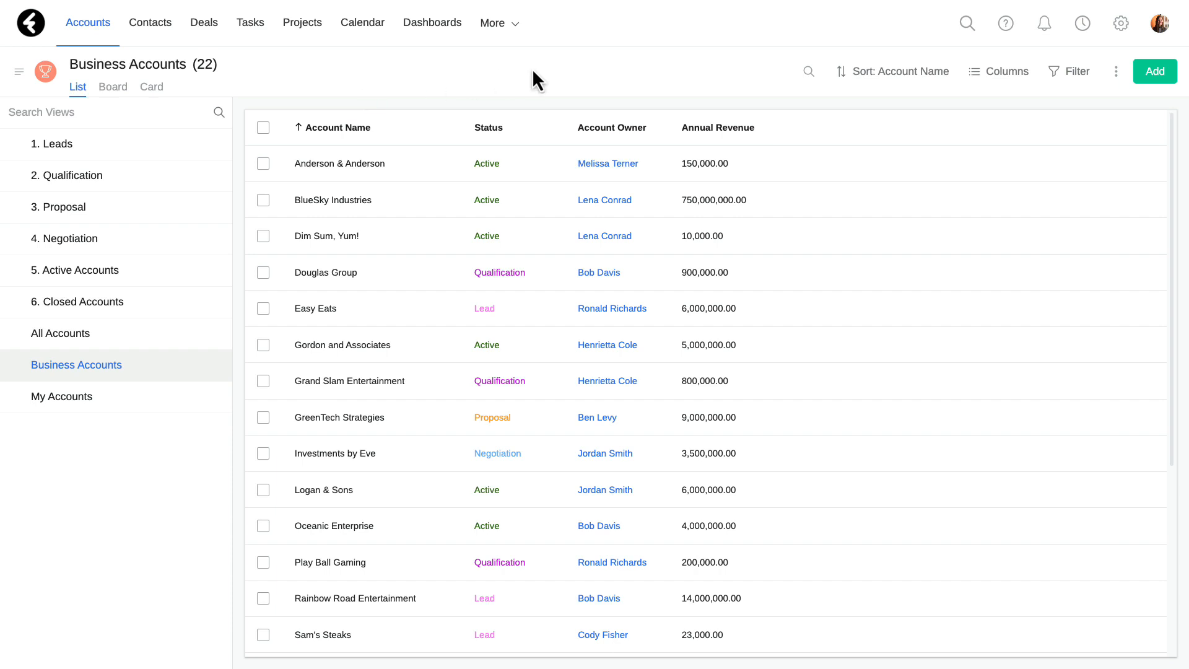
# Step: Search the account records for an account holder by first name
pyautogui.click(808, 72)
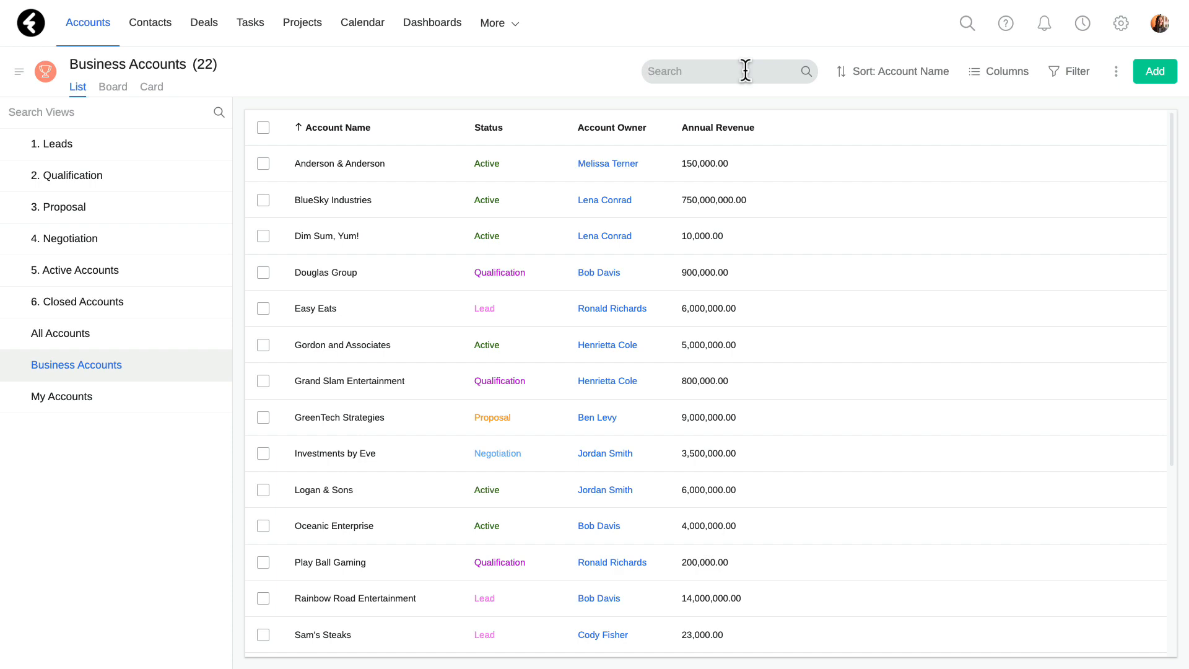
pyautogui.write('alexa')
pyautogui.press('Return')
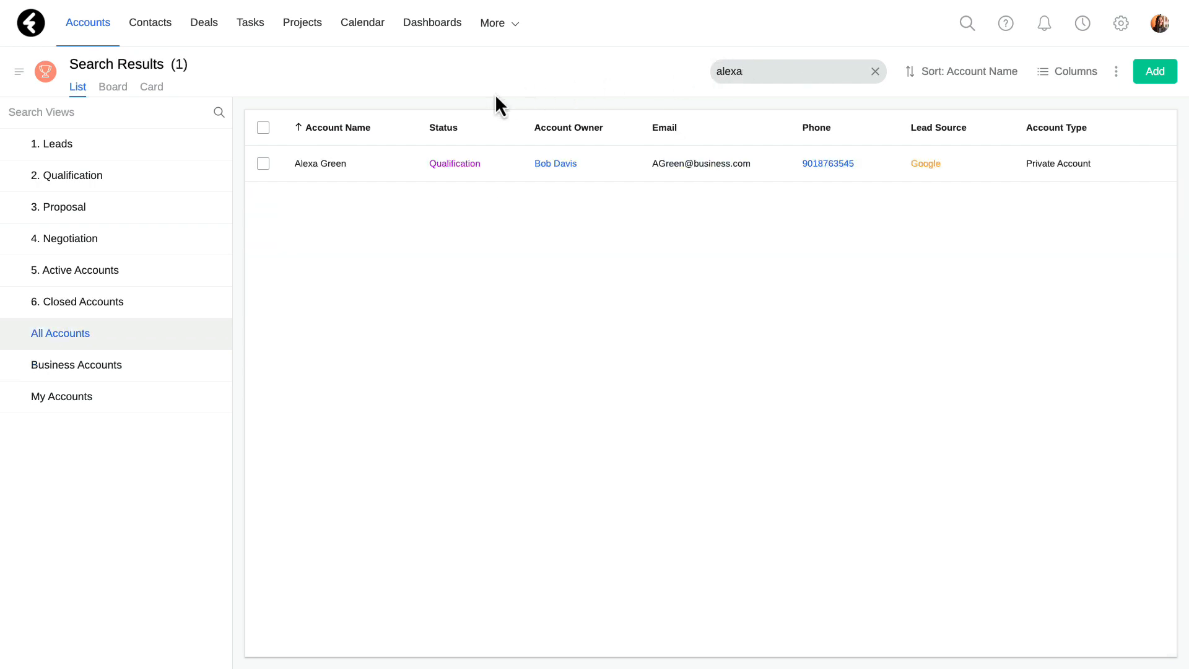